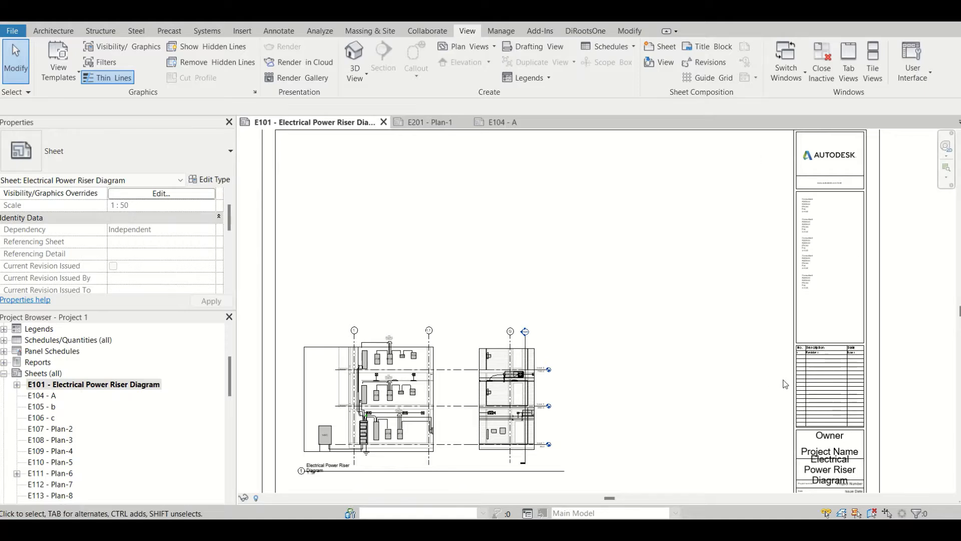
Examine the revision table in the E101 title block and the project's list of sheet revisions
scroll(846, 373, "up", 5)
middle_click_drag(849, 376, 726, 349)
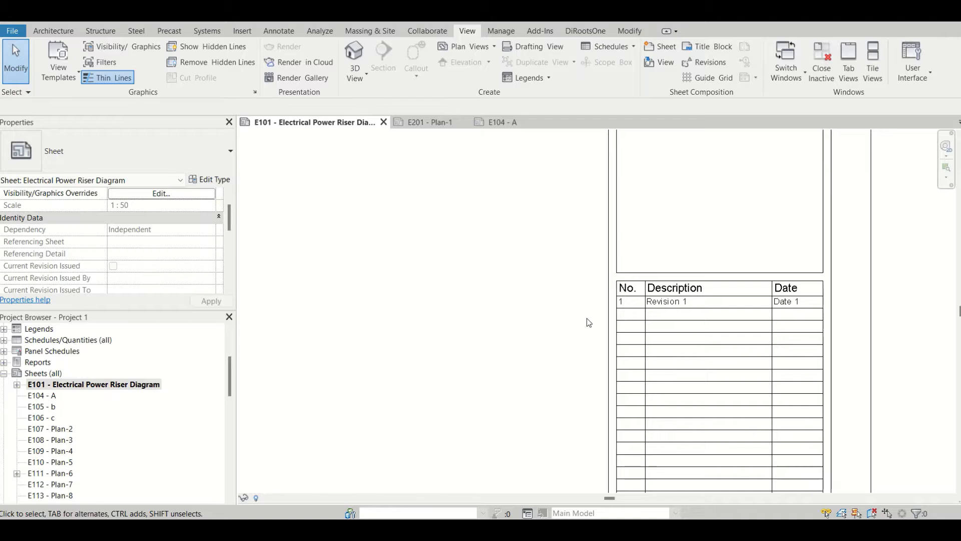
scroll(651, 312, "up", 2)
scroll(651, 312, "up", 1)
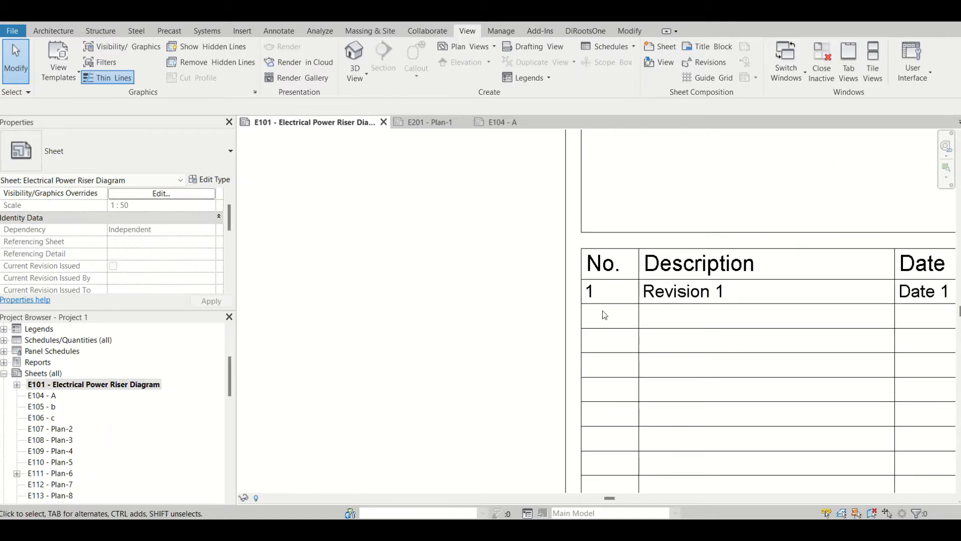
scroll(631, 315, "down", 2)
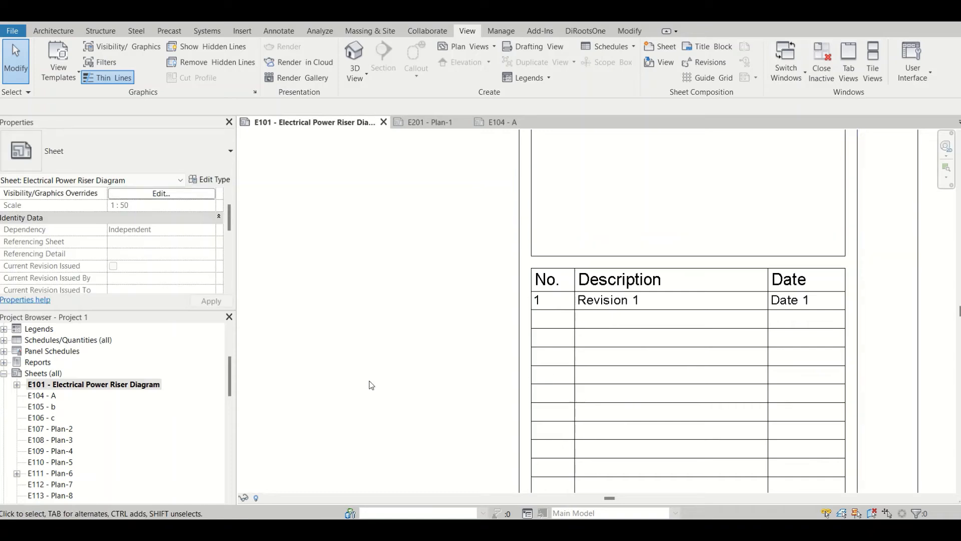
scroll(551, 353, "up", 1)
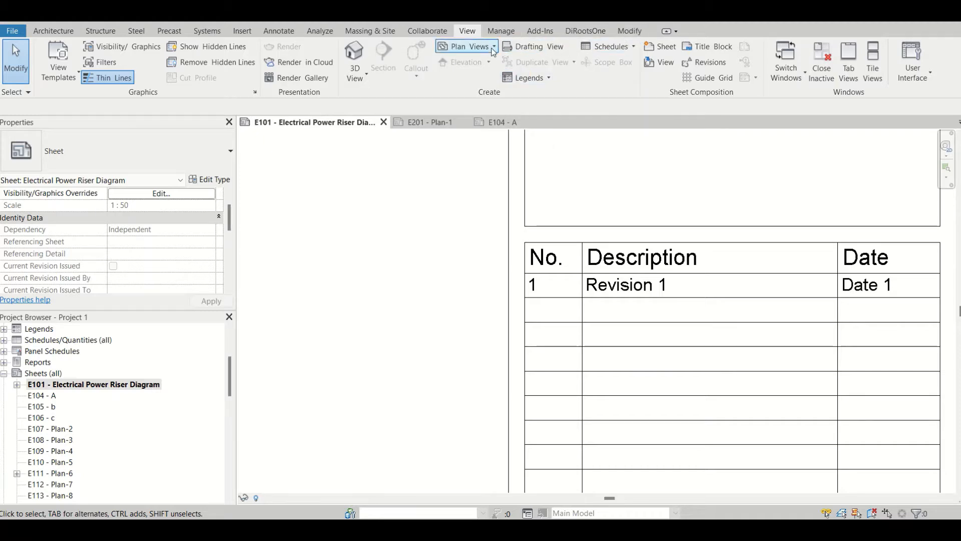
left_click(703, 62)
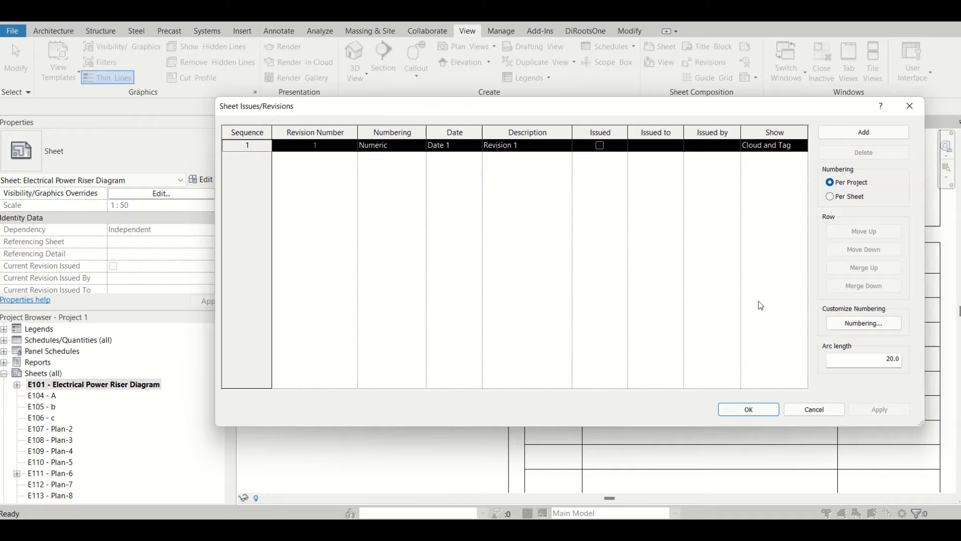
left_click(815, 411)
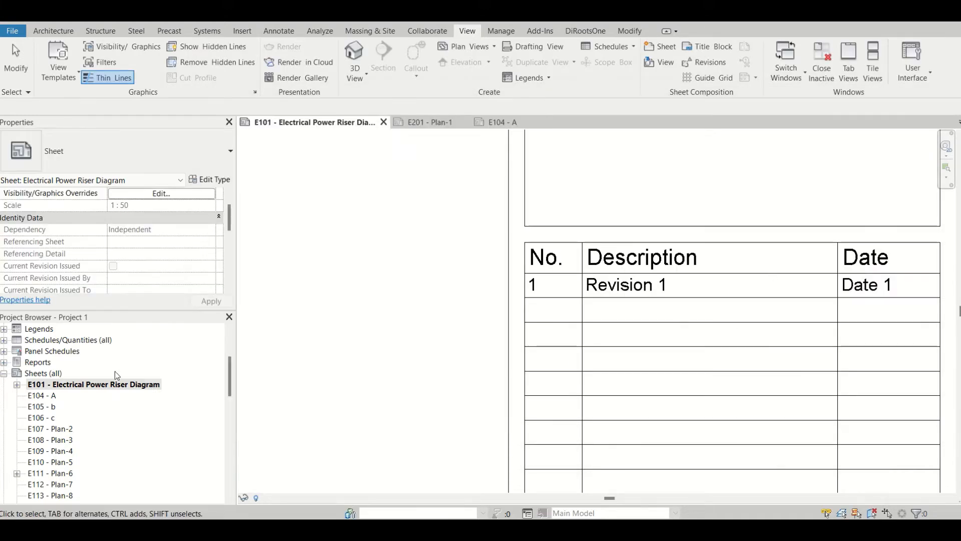
Open sheet E111 - Plan-6 at the revision table of its title block
scroll(115, 374, "down", 2)
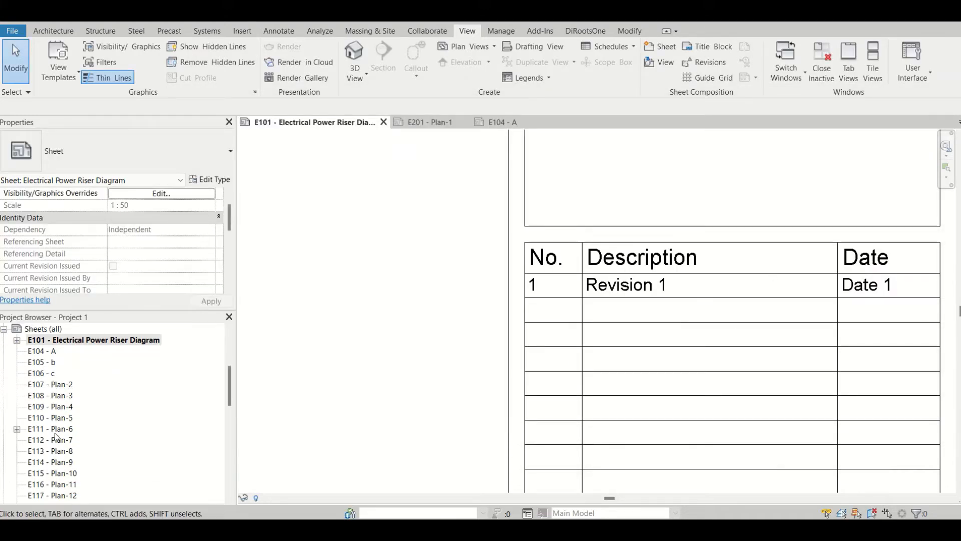
double_click(55, 430)
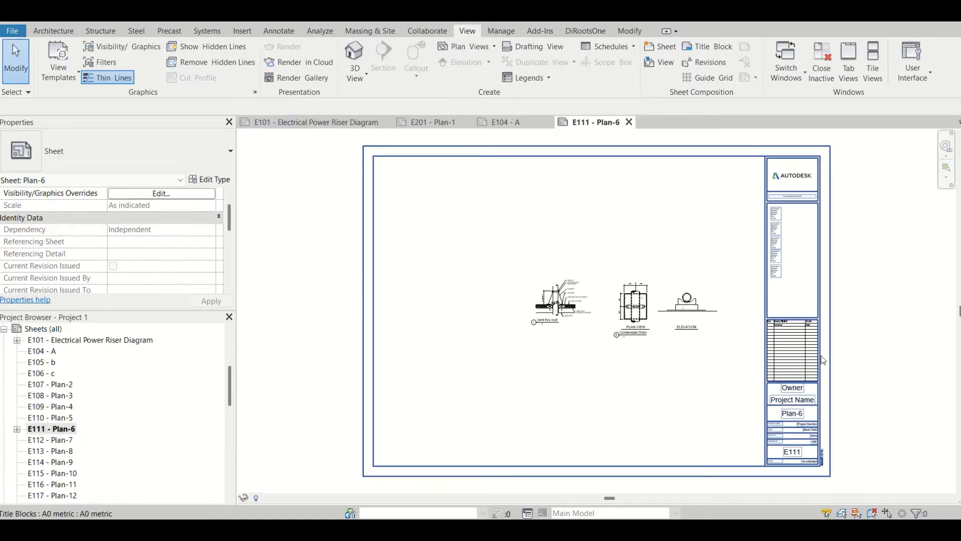
scroll(823, 360, "up", 5)
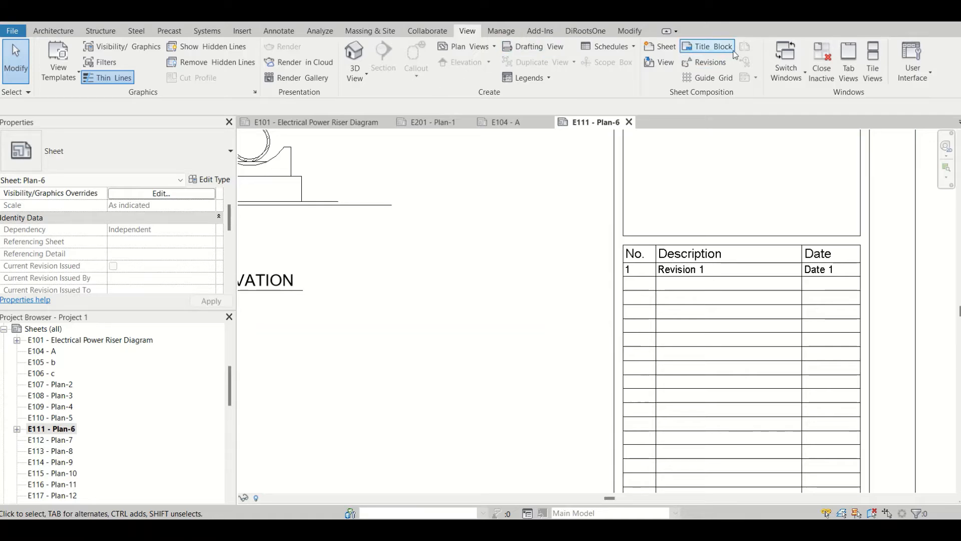
Add three new revisions after Revision 1 in the project's sheet revisions, keeping the default dates and descriptions
left_click(701, 62)
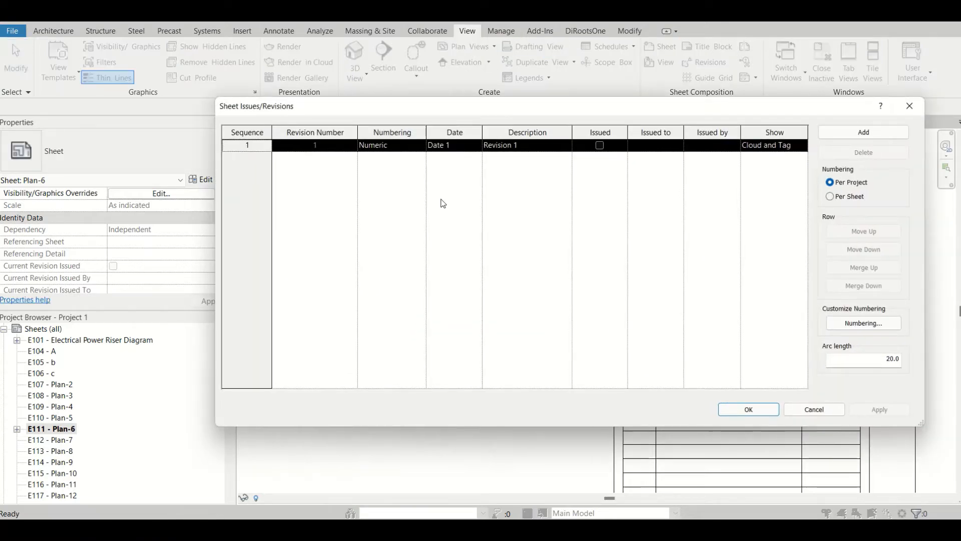
left_click(858, 136)
left_click(858, 137)
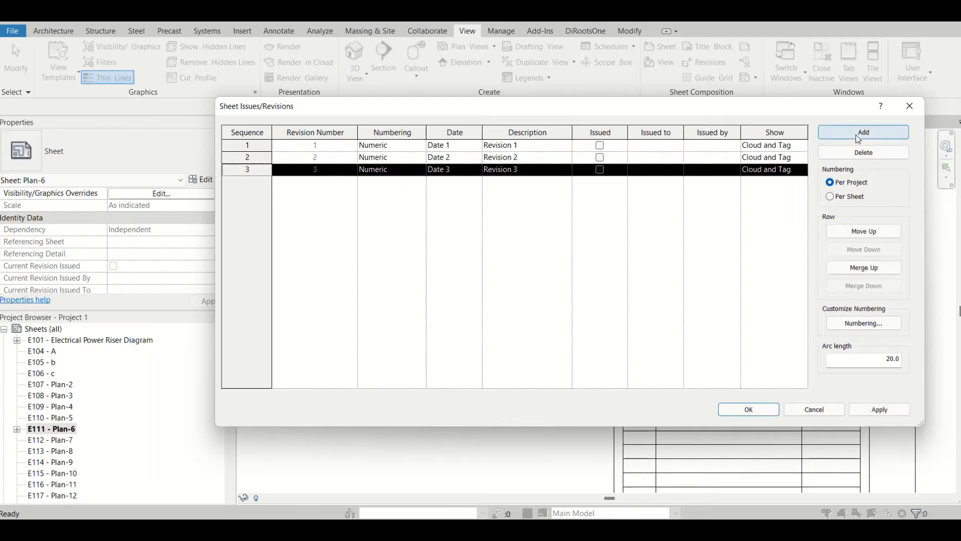
left_click(858, 136)
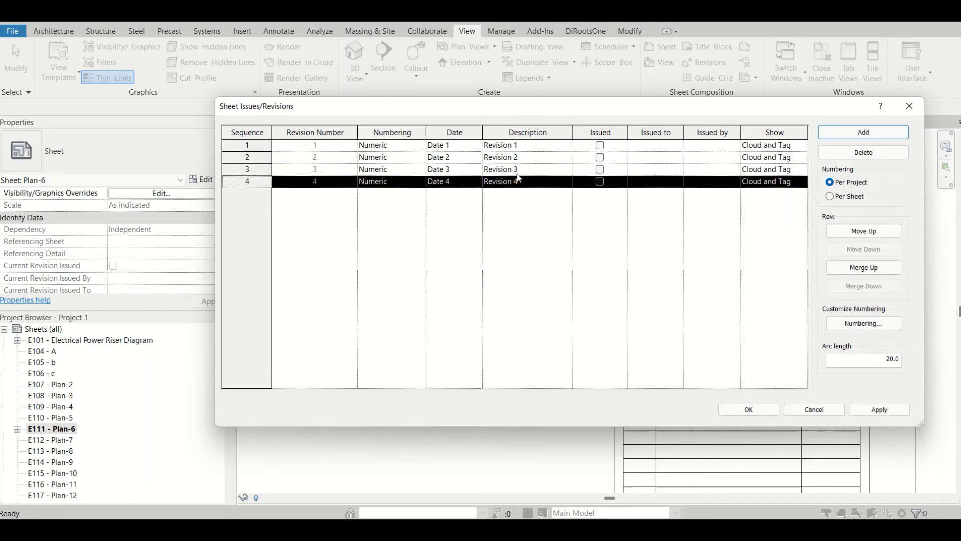
left_click(748, 409)
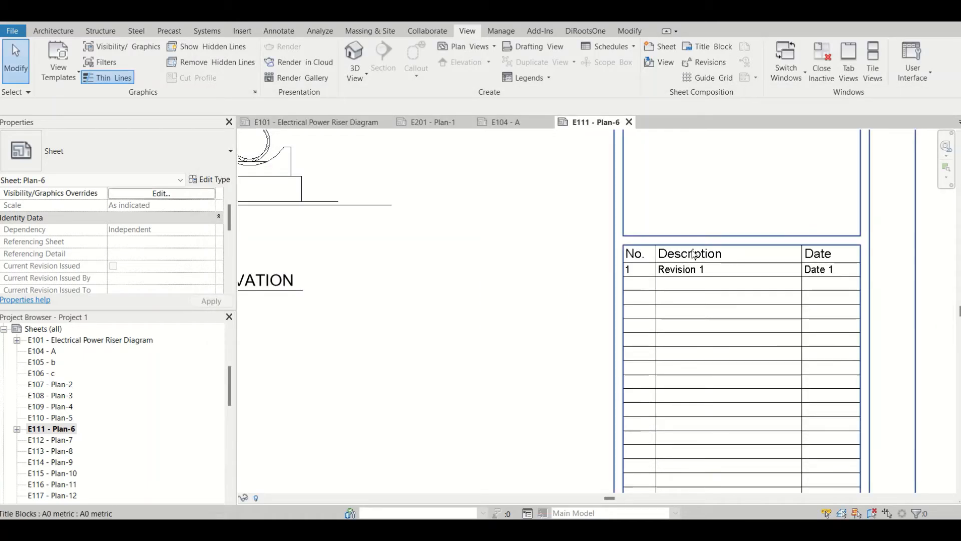
Mark Revision 4 as issued in the project's sheet revisions, trying out the Date and Description fields of Revision 3
left_click(703, 61)
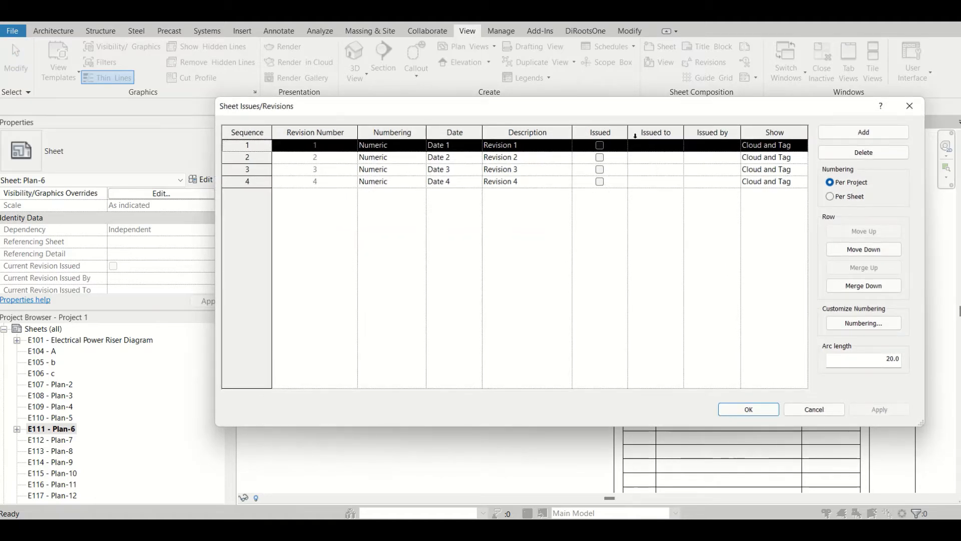
left_click_drag(610, 104, 517, 66)
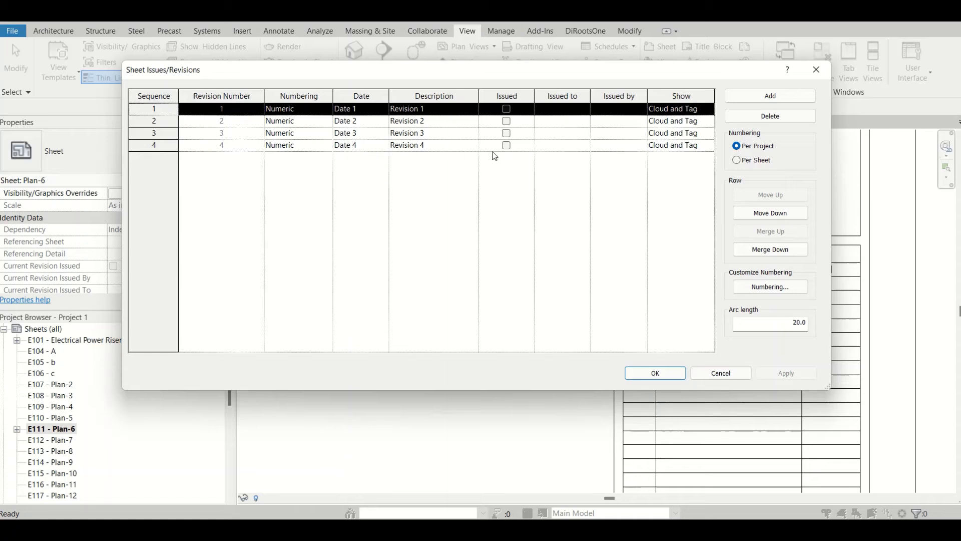
left_click(507, 145)
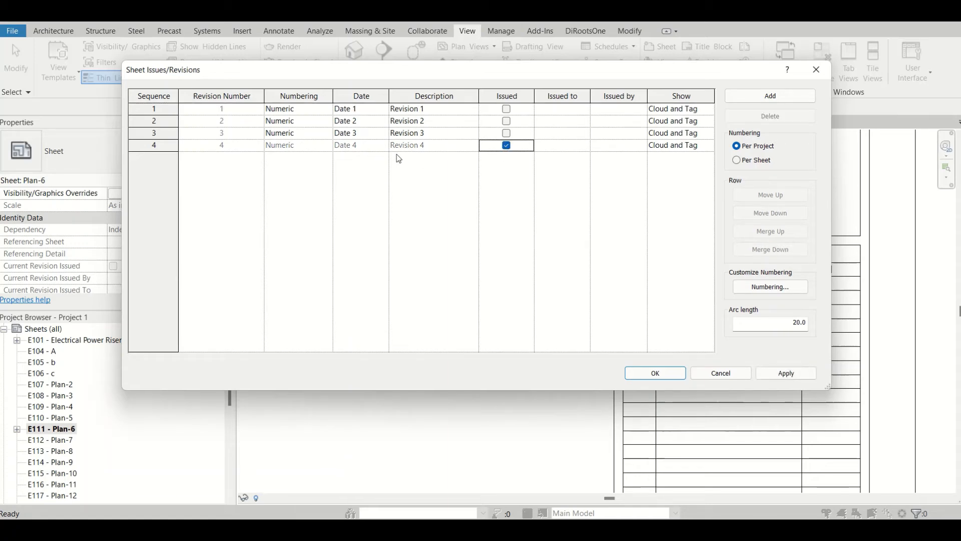
left_click(419, 134)
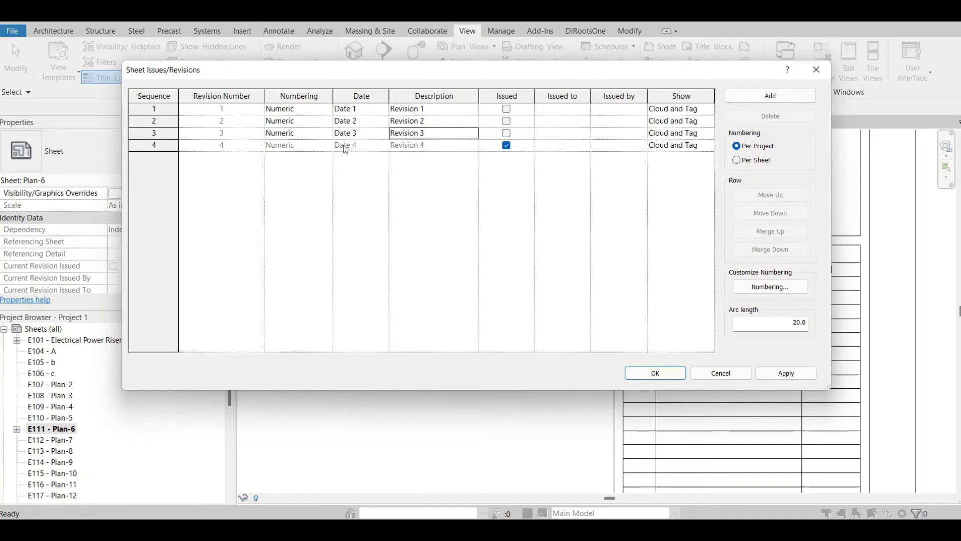
left_click(356, 134)
left_click(356, 134)
left_click_drag(363, 133, 336, 134)
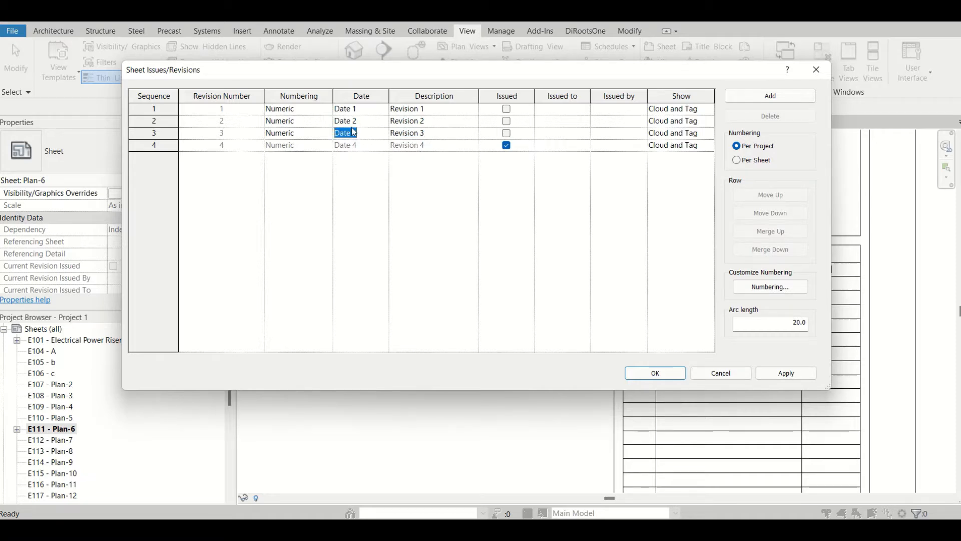
left_click(424, 136)
left_click(654, 372)
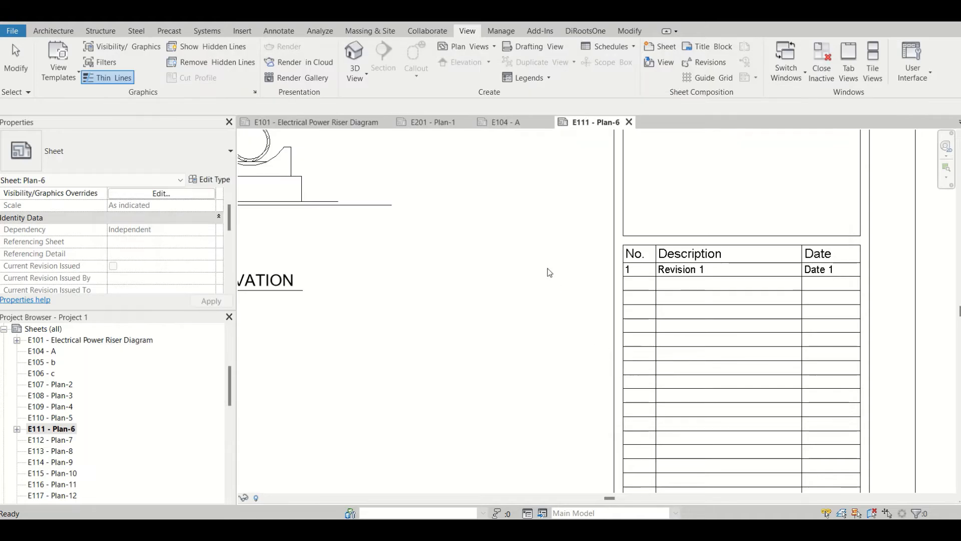
Clear the issued mark of Revision 4 in the project's sheet revisions
scroll(473, 262, "down", 2)
middle_click_drag(472, 262, 530, 247)
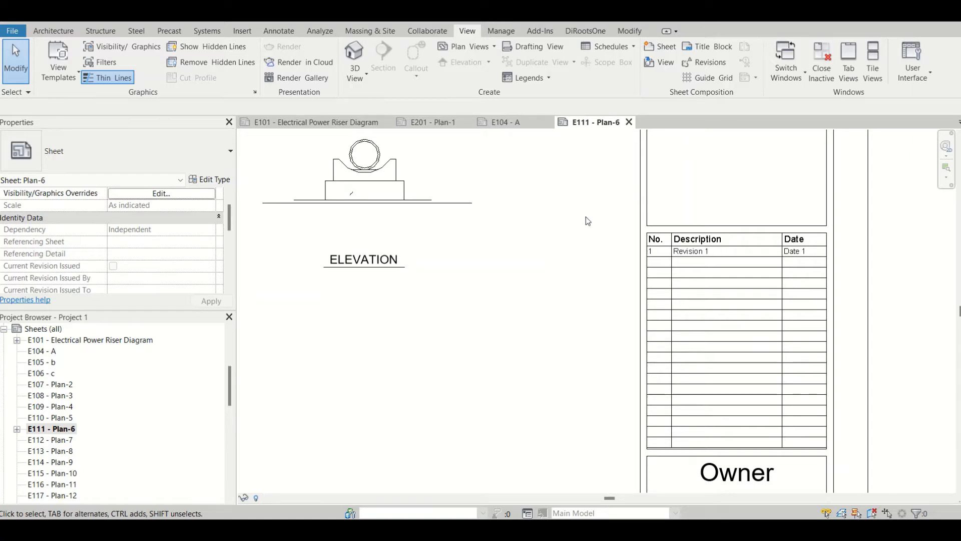
left_click(714, 67)
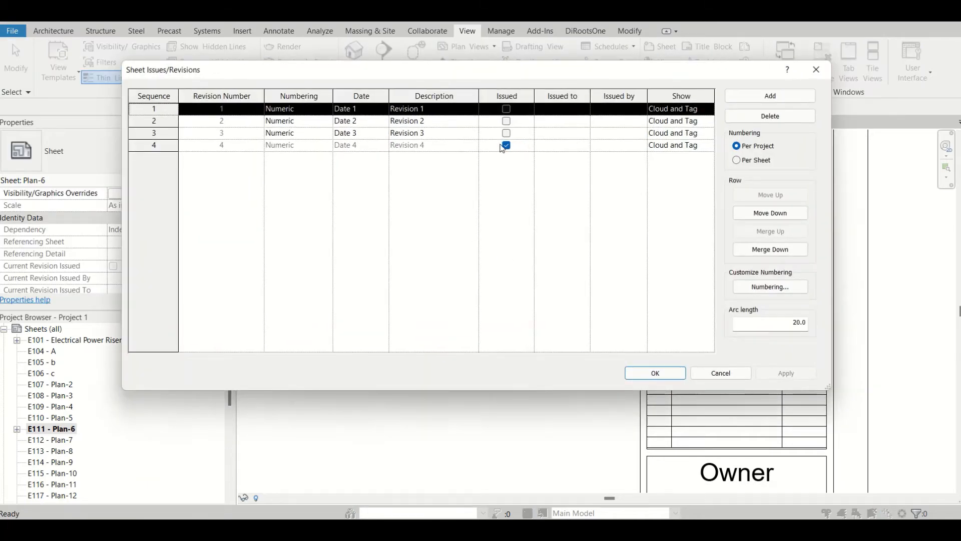
left_click(506, 145)
left_click(646, 373)
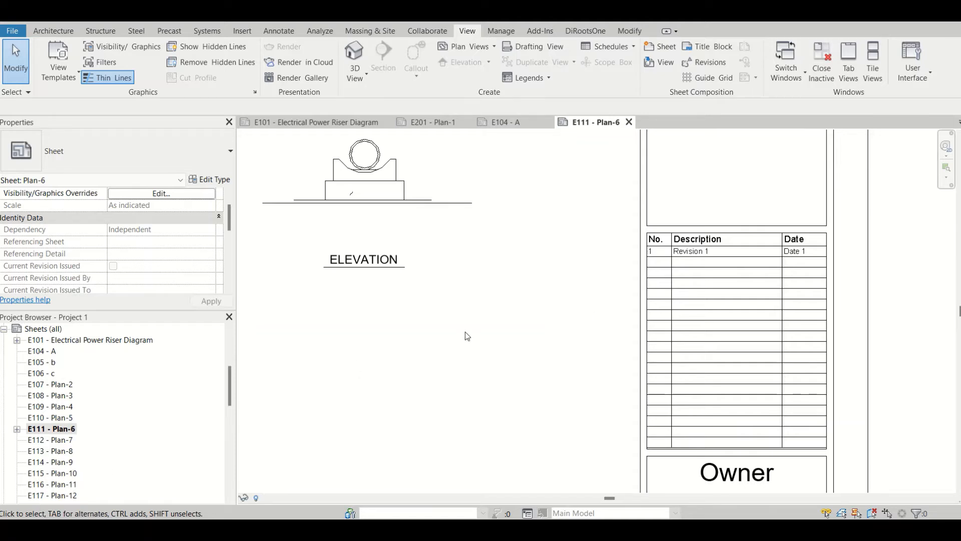
Sketch a rectangular revision cloud about 55 by 110 between the ELEVATION detail and the title block on sheet E111
left_click(277, 31)
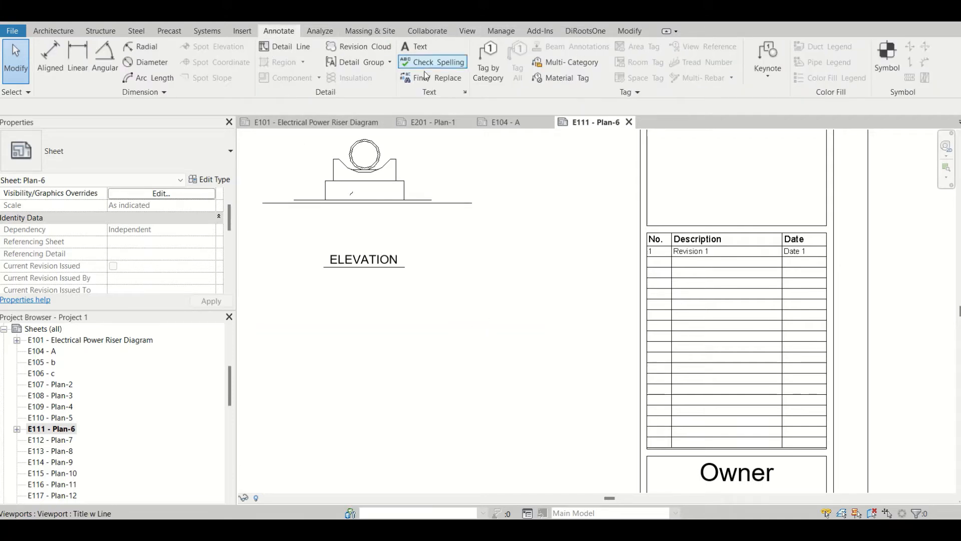
left_click(359, 46)
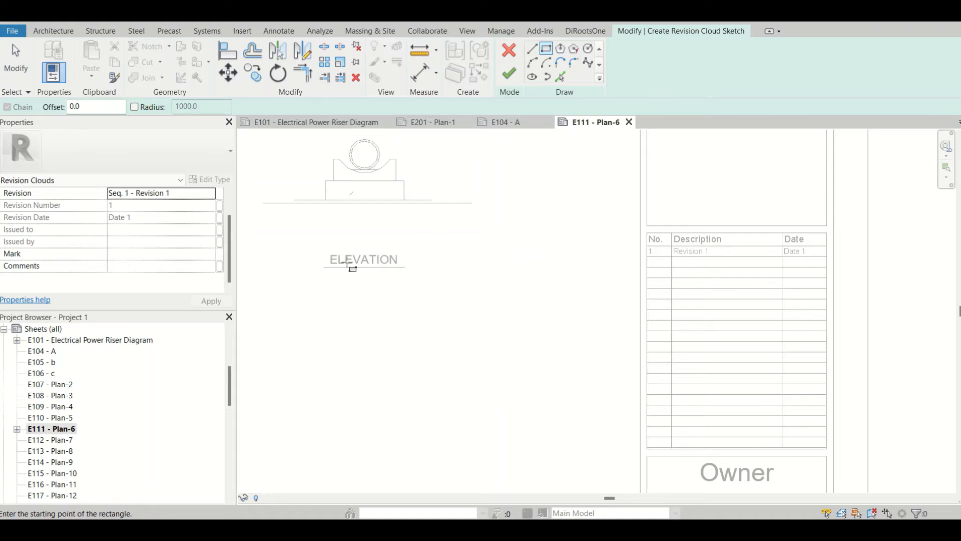
left_click(480, 258)
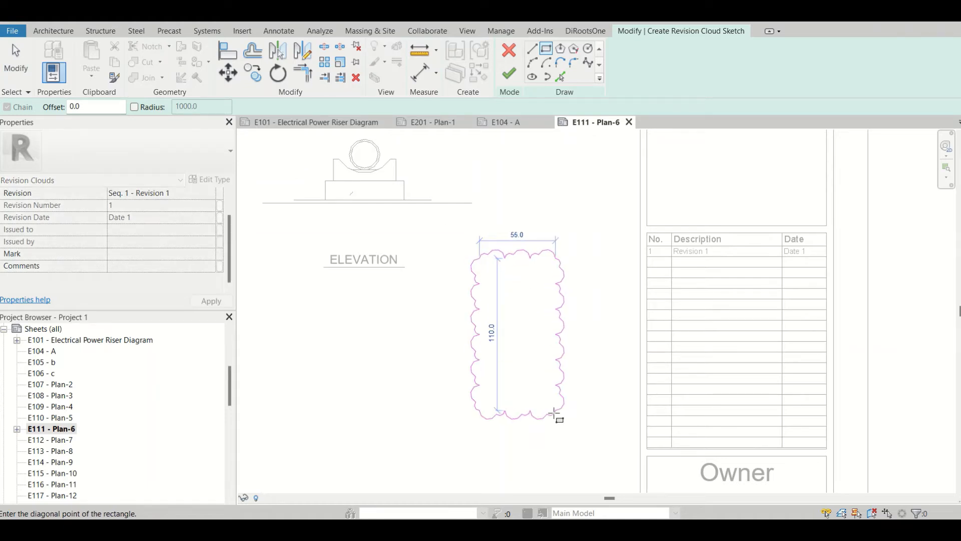
left_click(556, 417)
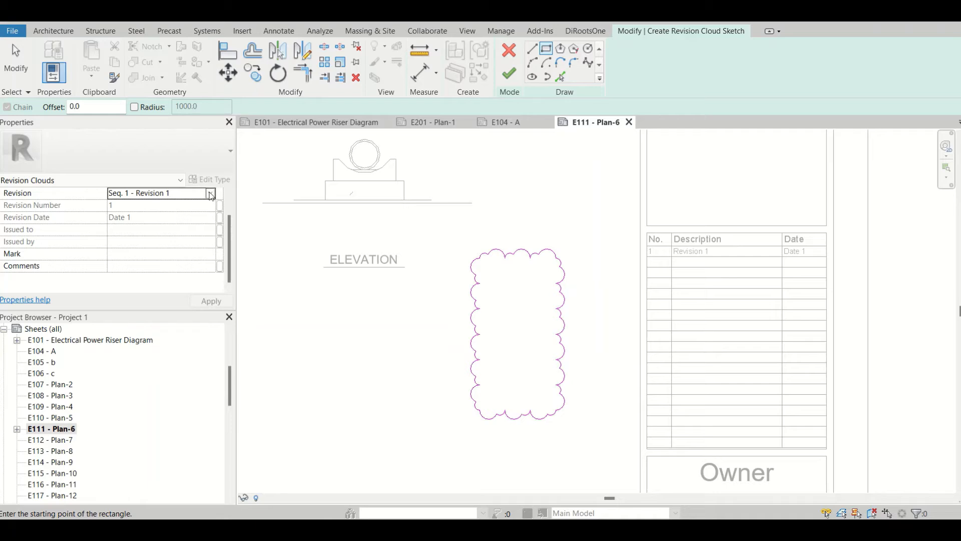
Try the cloud with the revision Seq. 2 - Revision 2, followed by Seq. 3 - Revision 3
left_click(210, 194)
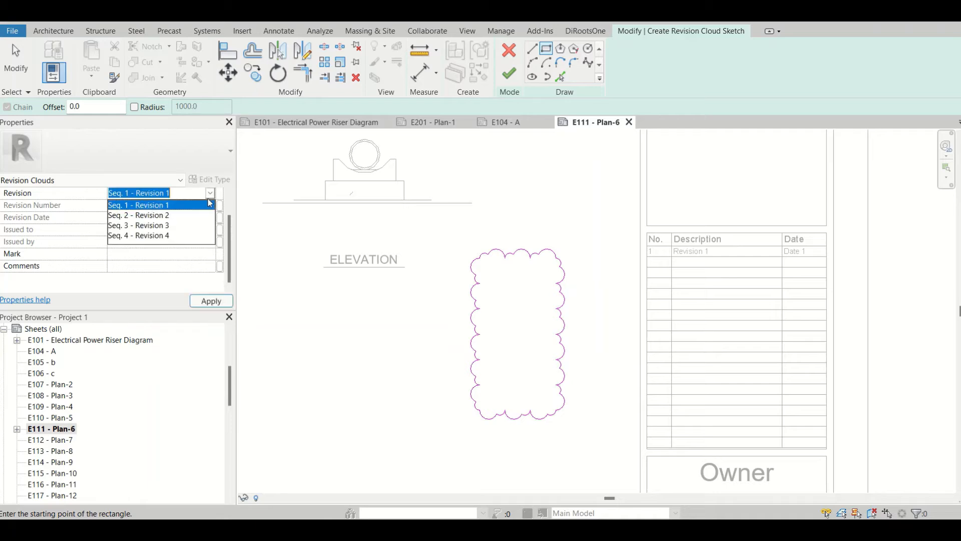
left_click(162, 217)
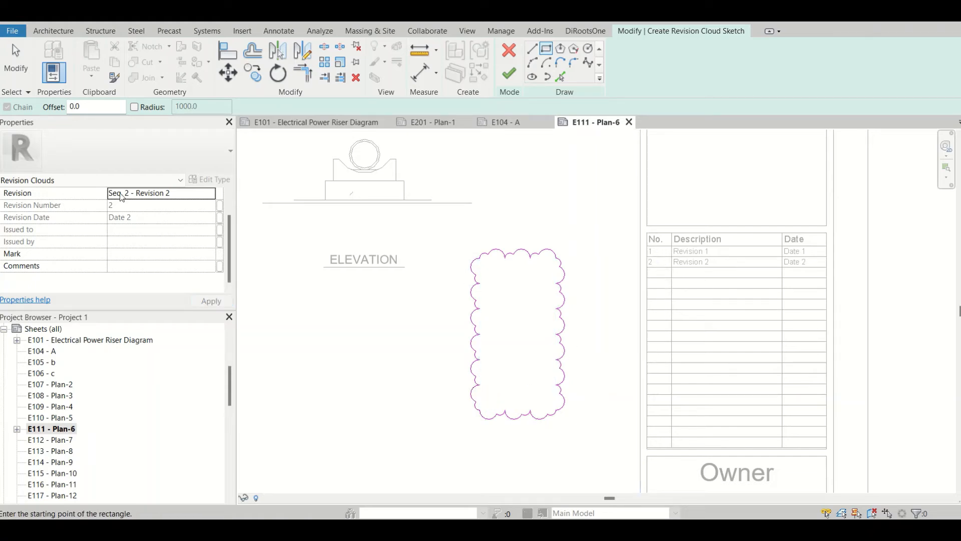
left_click(210, 194)
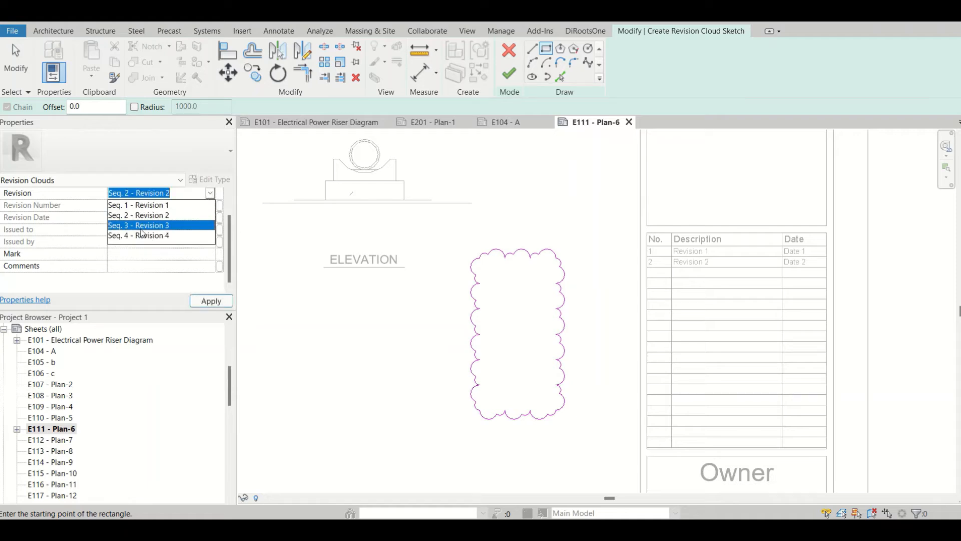
left_click(140, 226)
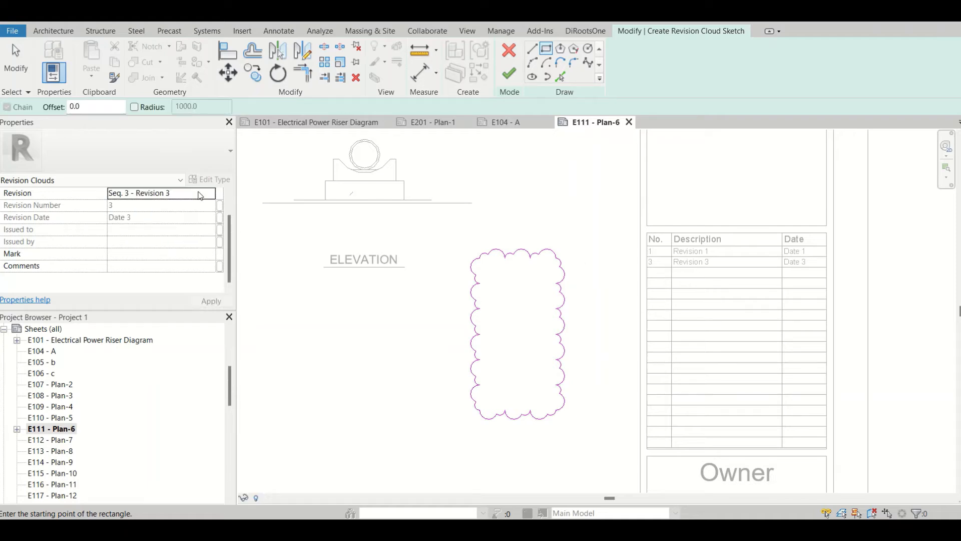
Assign the revision cloud to Seq. 2 - Revision 2 and finish the cloud sketch
left_click(209, 193)
left_click(144, 216)
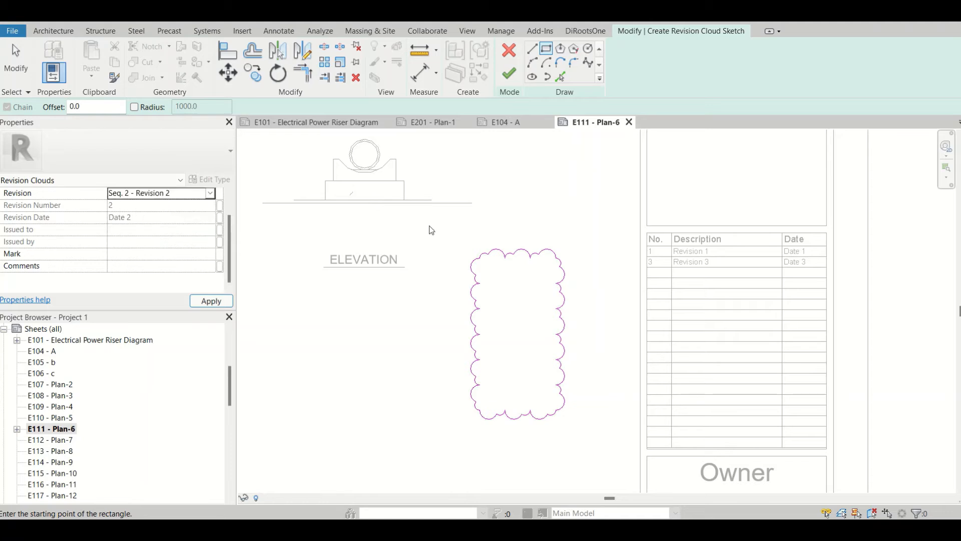
left_click(509, 74)
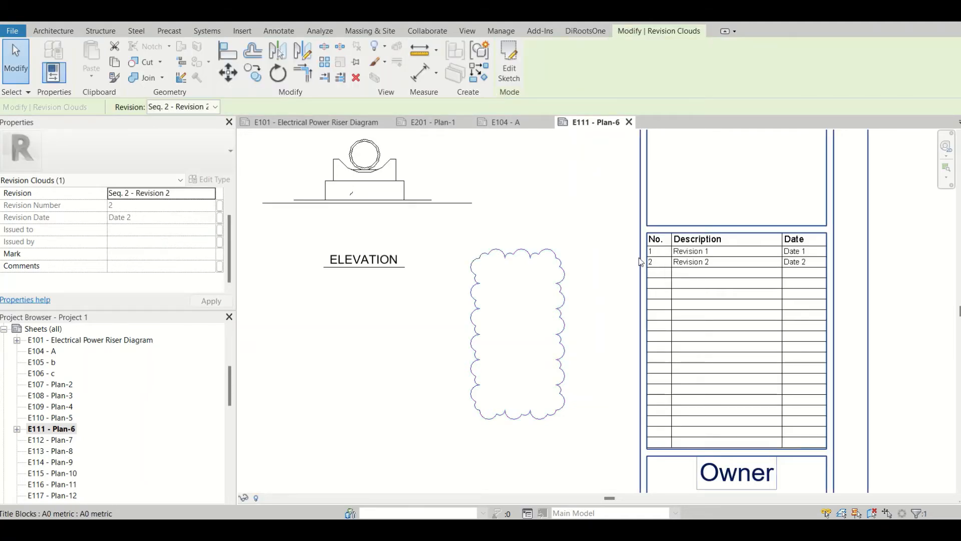
Open sheet E101 - Electrical Power Riser Diagram to check the revision table in its title block
scroll(31, 445, "up", 3)
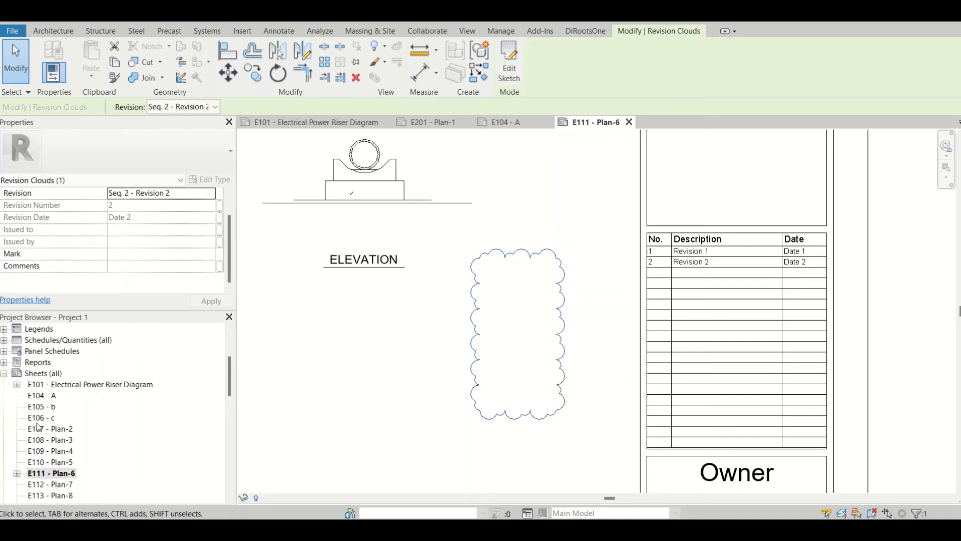
double_click(96, 421)
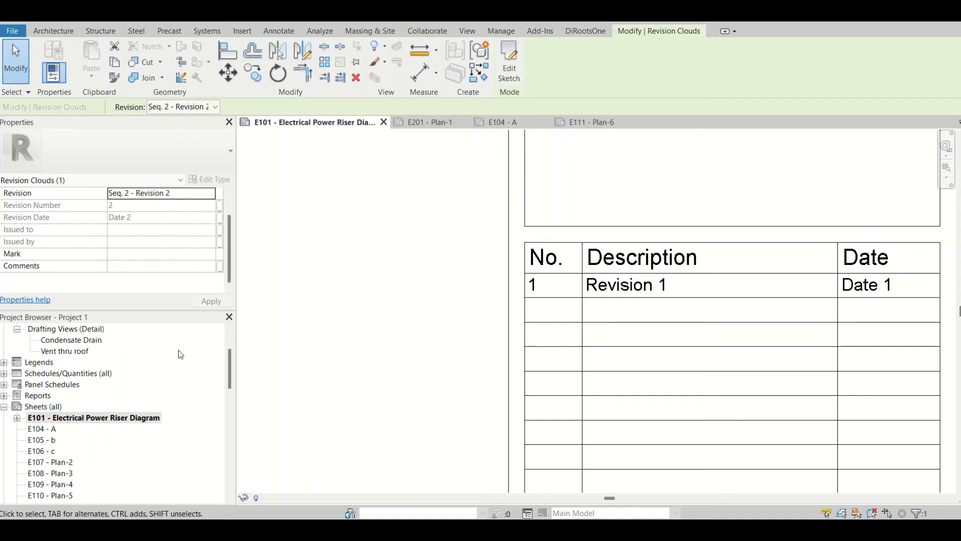
scroll(71, 420, "down", 4)
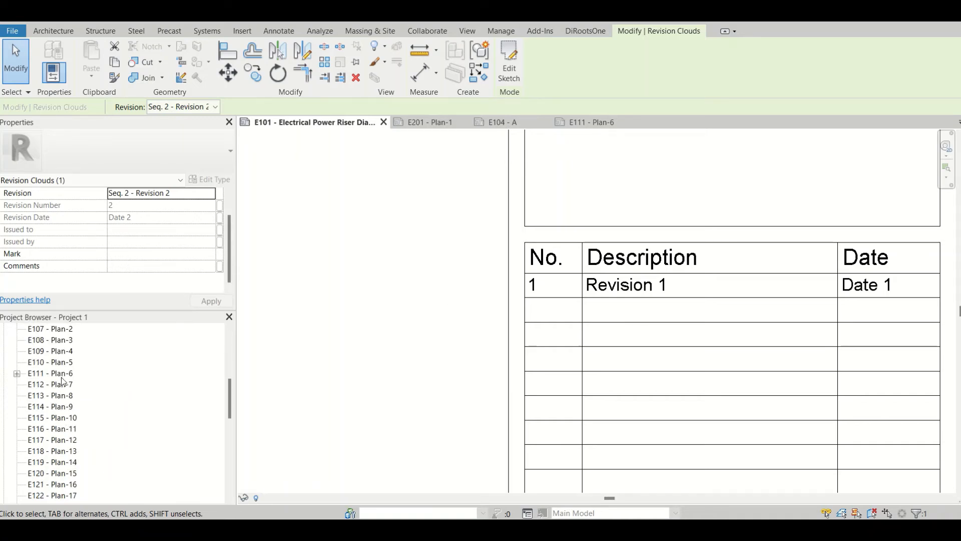
Copy the revision cloud from sheet E111 - Plan-6 and paste it aligned to all sheets from E101 through M701 - Mechanical Schedules
double_click(60, 375)
left_click(475, 310)
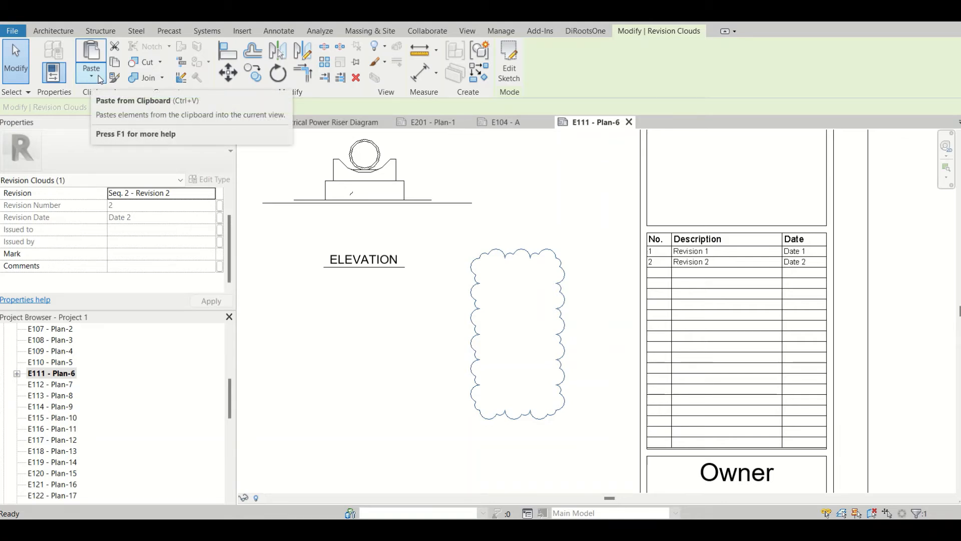
left_click(100, 78)
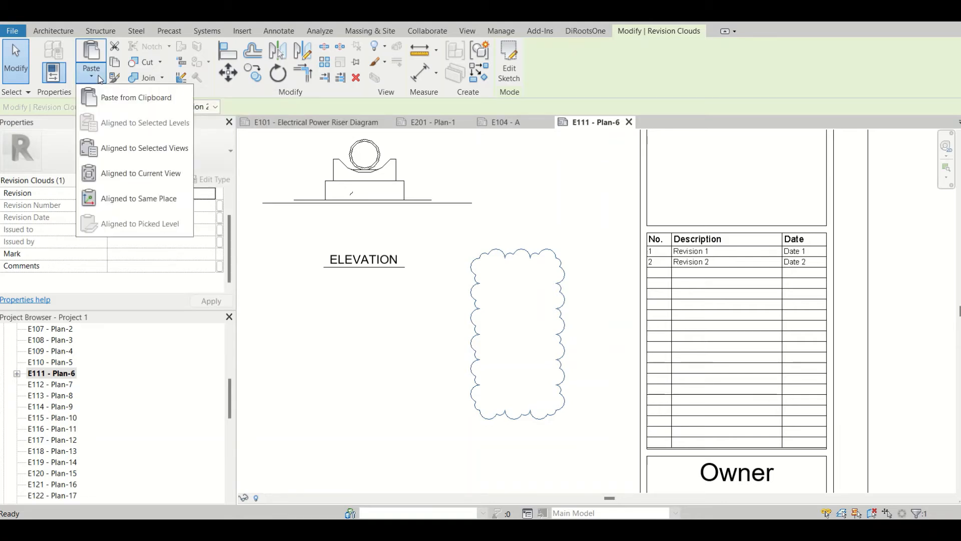
left_click(160, 148)
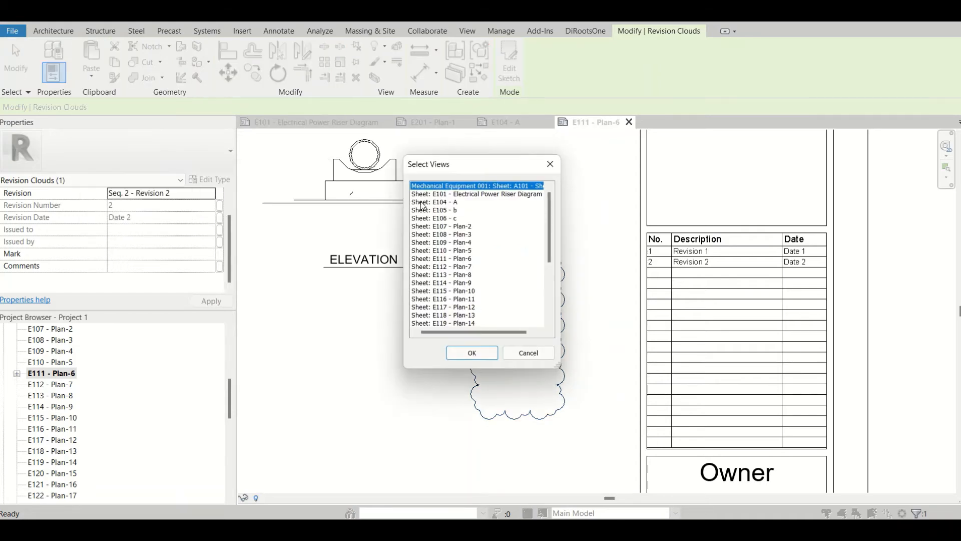
scroll(461, 216, "down", 5)
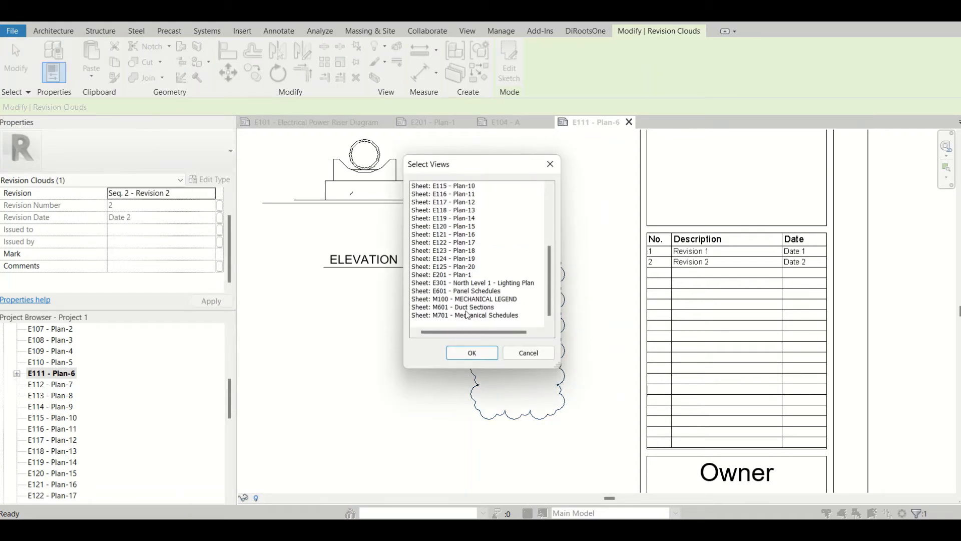
scroll(460, 276, "up", 5)
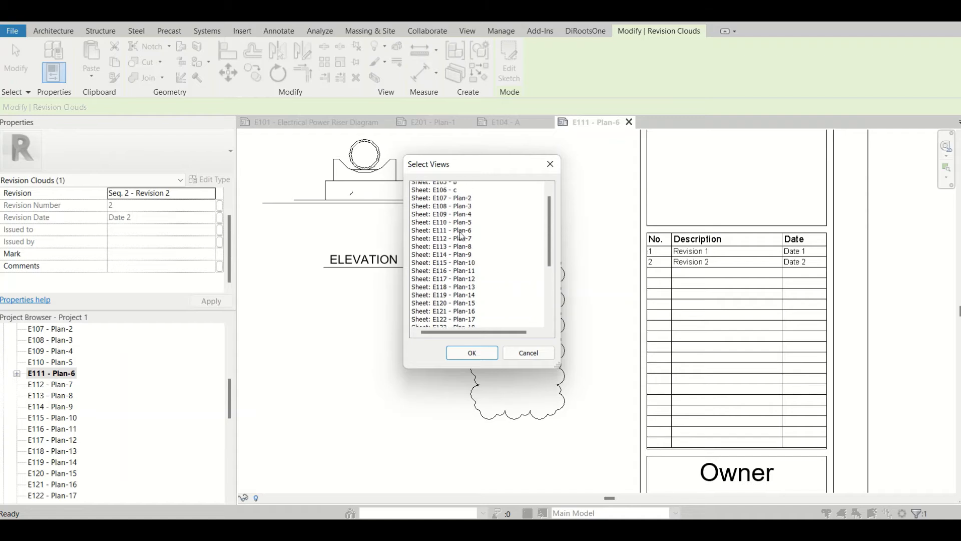
left_click(470, 195)
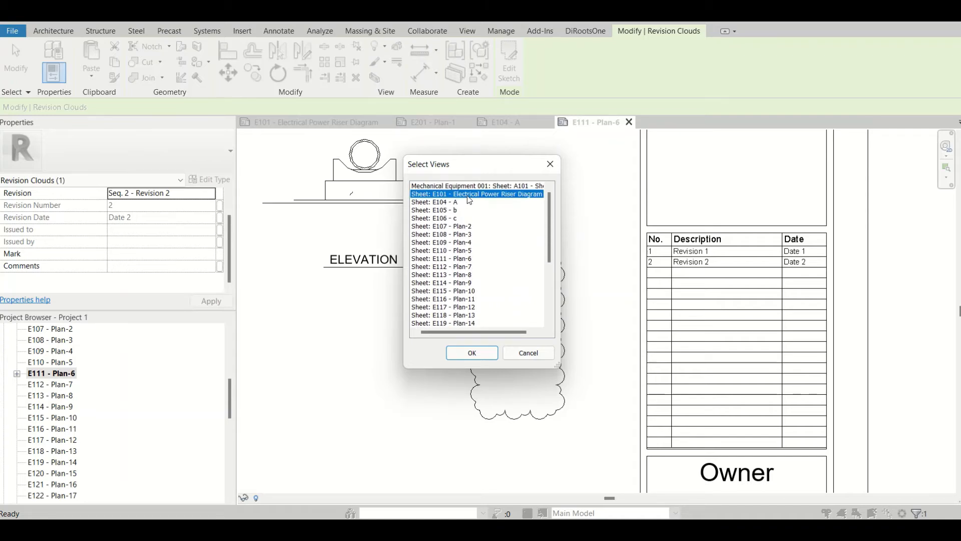
scroll(469, 202, "down", 5)
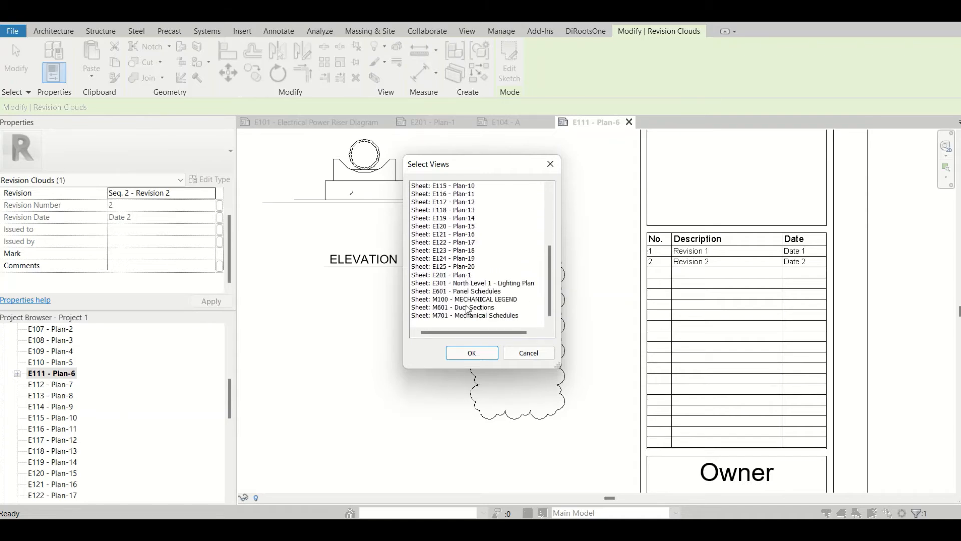
left_click(467, 315, "shift")
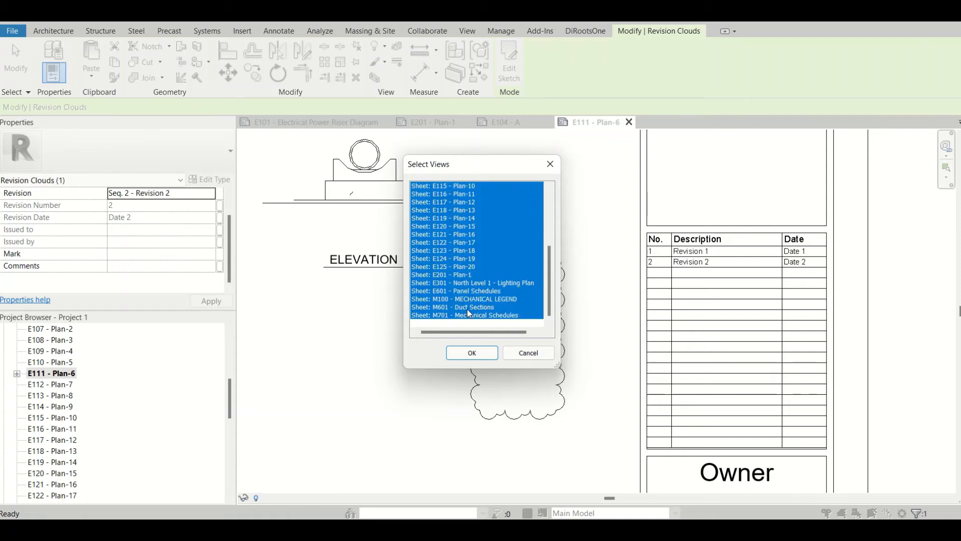
left_click(472, 353)
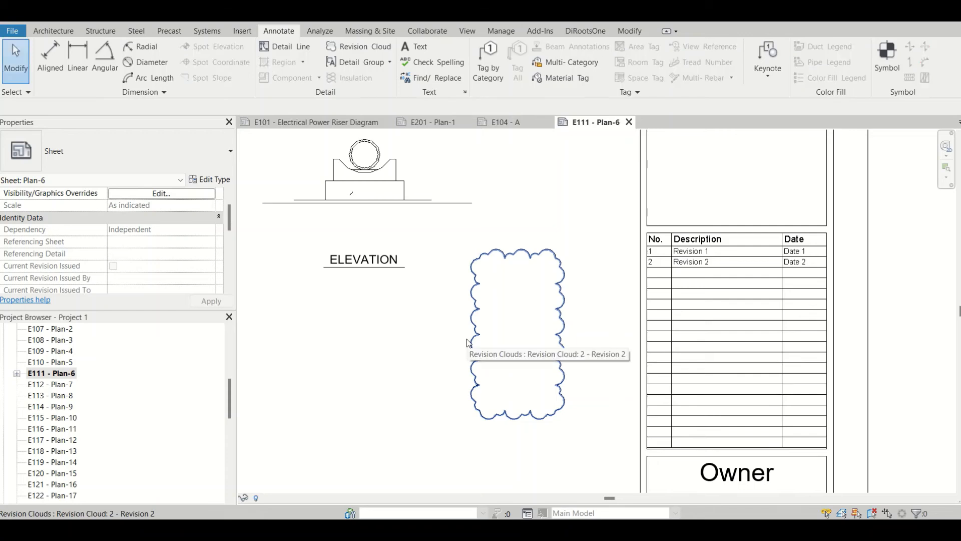
Check the pasted cloud and the title block's revision table on sheets E101 - Electrical Power Riser Diagram and E110 - Plan-5
scroll(62, 397, "up", 1)
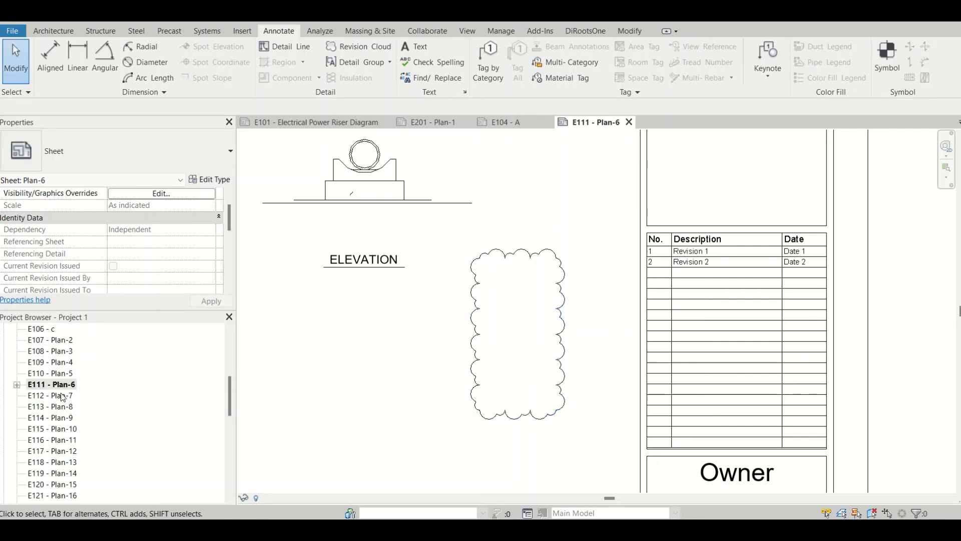
scroll(63, 397, "up", 3)
double_click(85, 394)
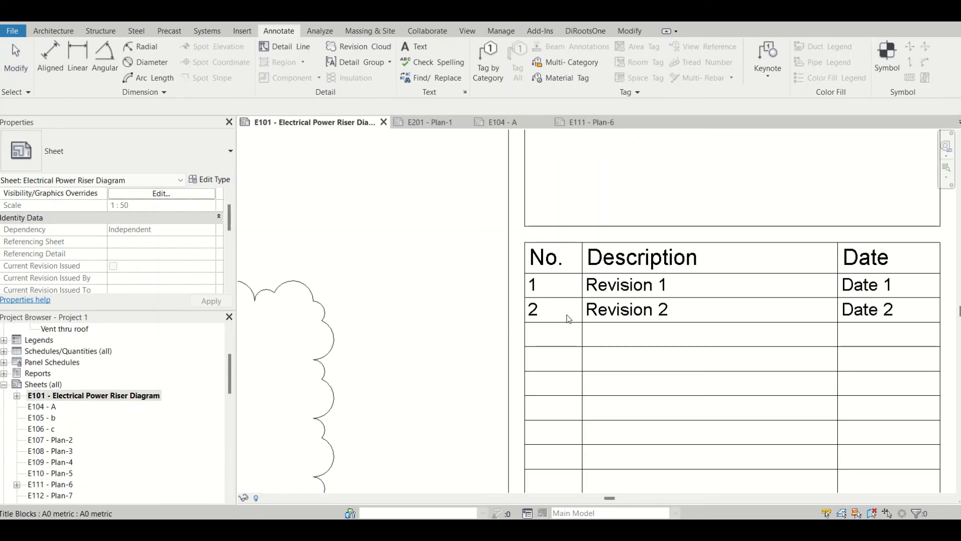
scroll(54, 387, "down", 1)
scroll(54, 387, "down", 1)
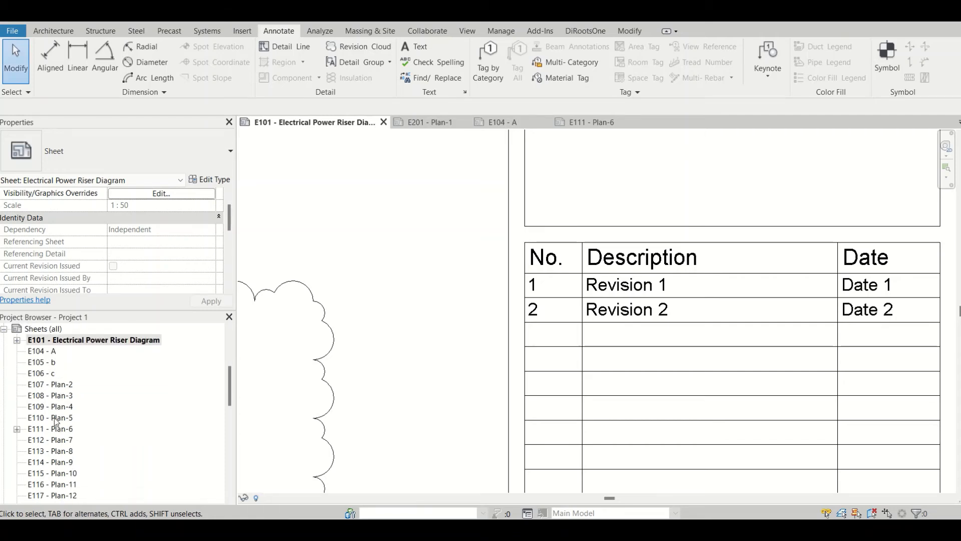
double_click(57, 418)
scroll(802, 322, "up", 4)
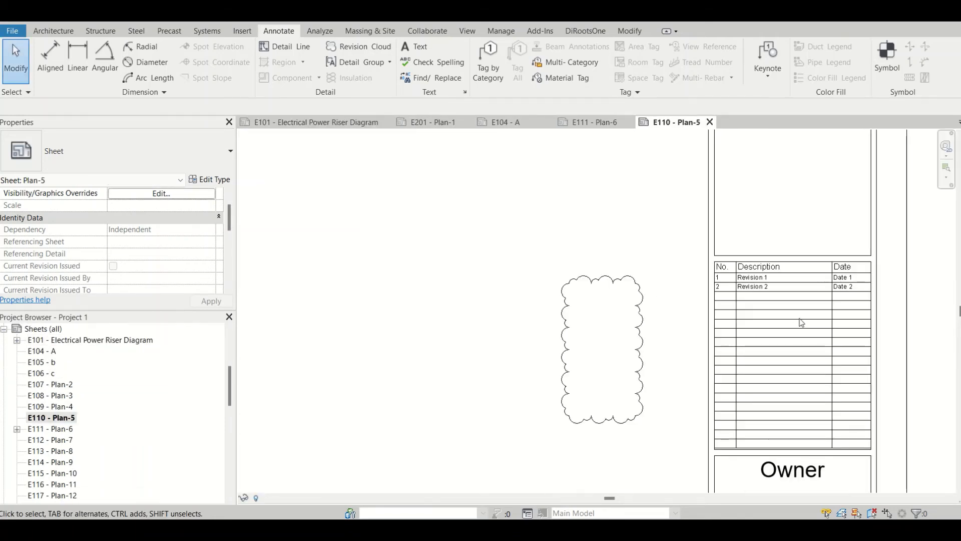
scroll(555, 391, "up", 1)
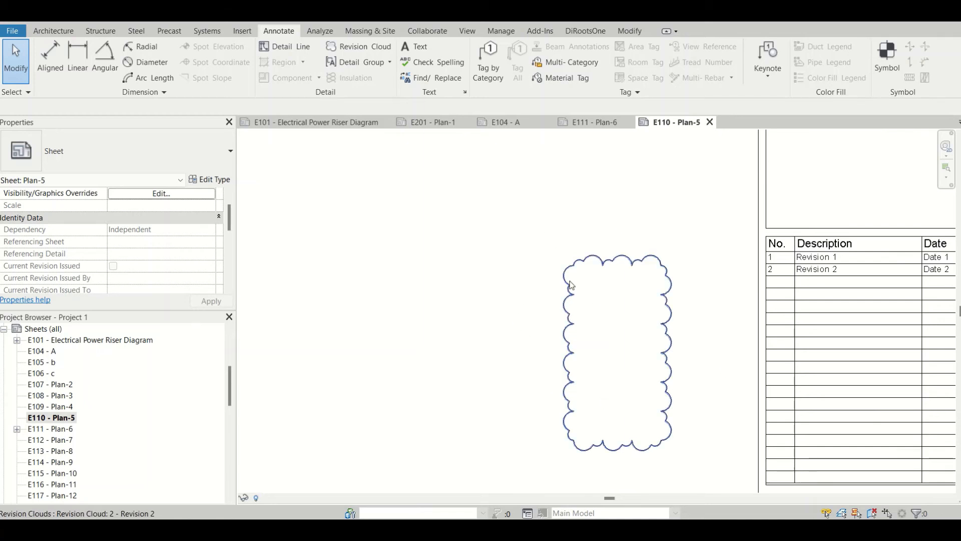
Try hiding the Revision Clouds annotation category in the visibility overrides of sheet E110 - Plan-5
key("v")
key("v")
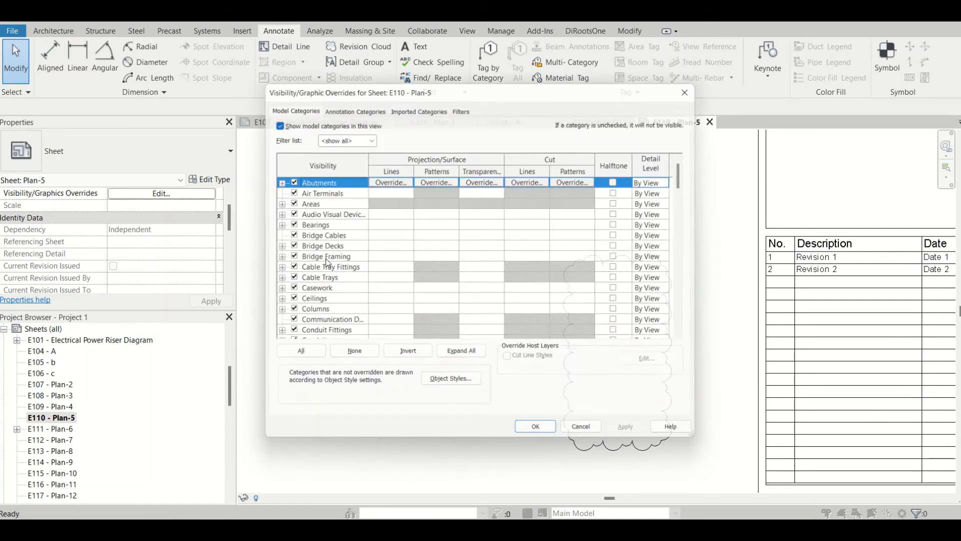
left_click(346, 104)
left_click(331, 224)
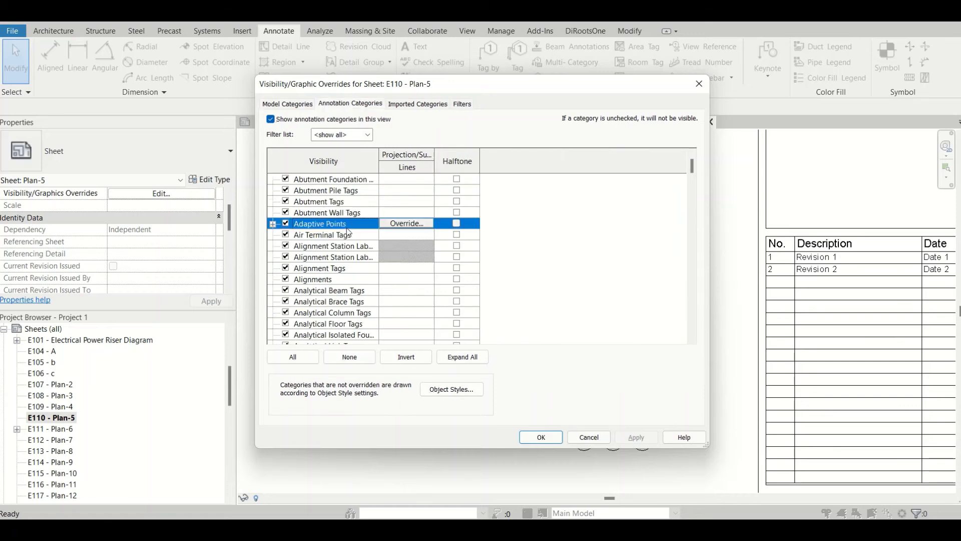
key("r")
scroll(346, 232, "down", 3)
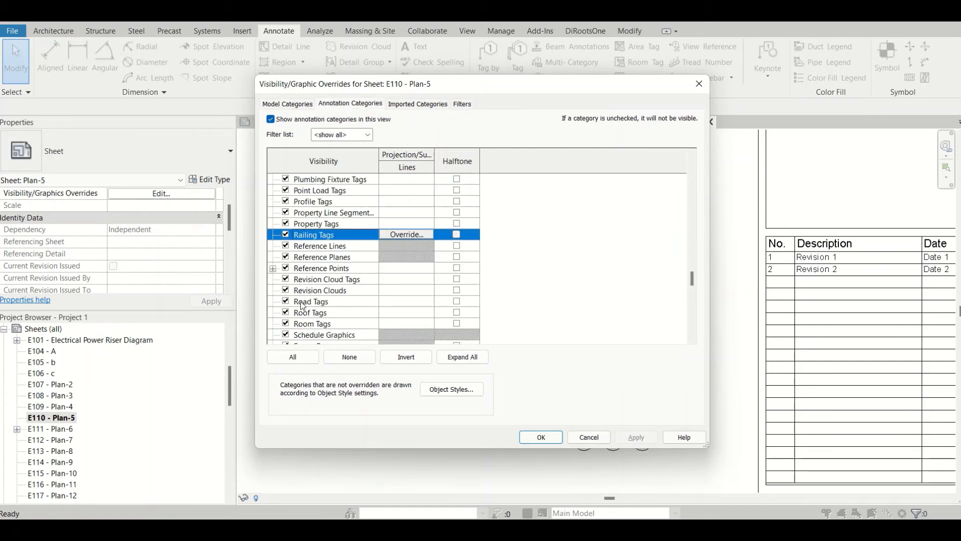
left_click(351, 292)
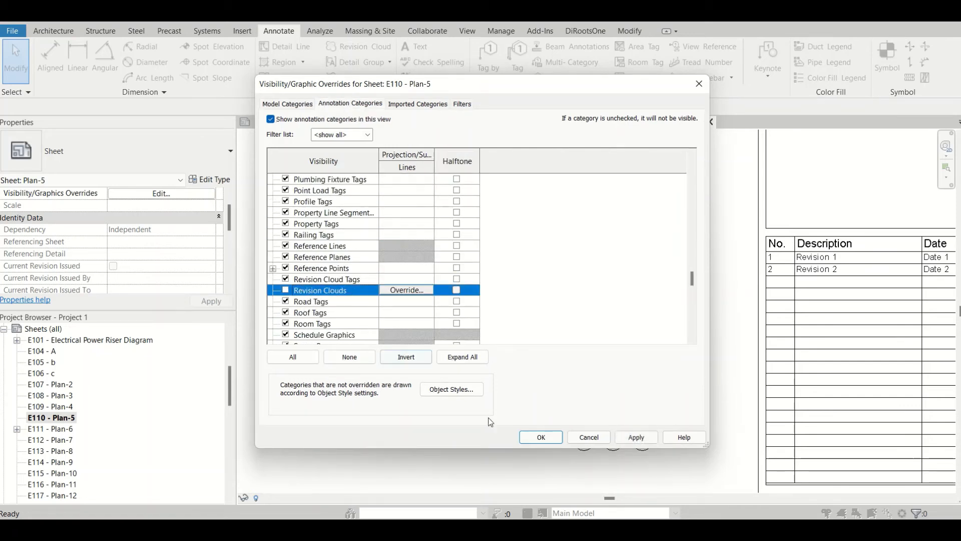
left_click(541, 437)
scroll(543, 302, "down", 2)
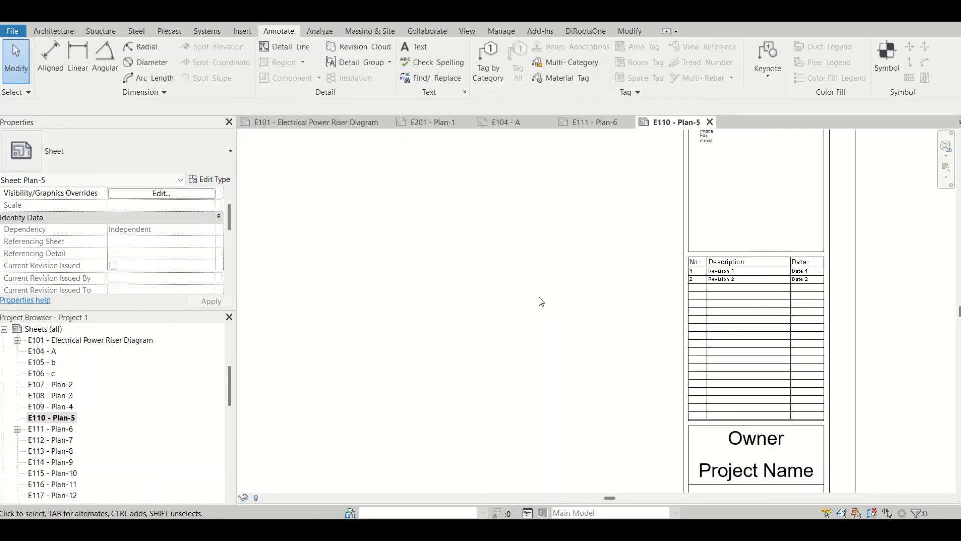
scroll(540, 299, "up", 2)
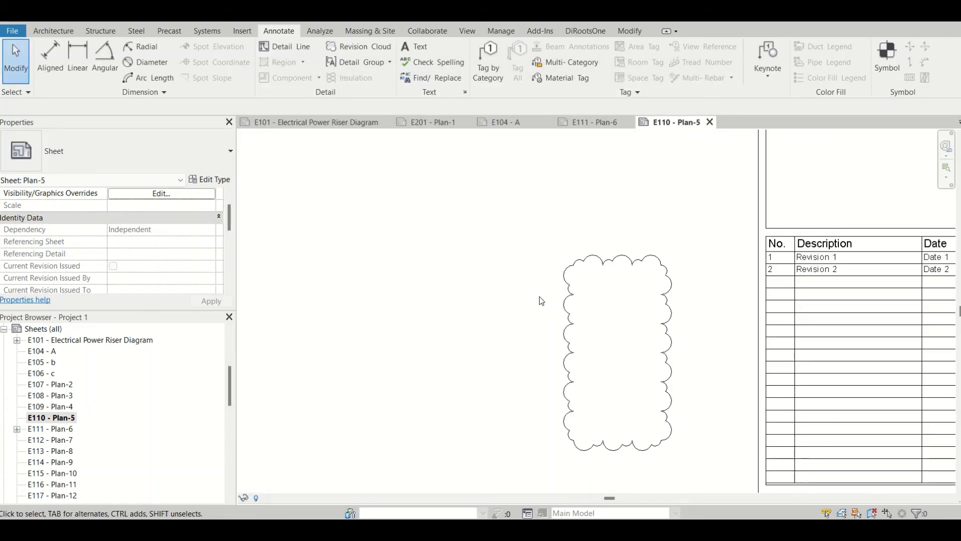
left_click(566, 294)
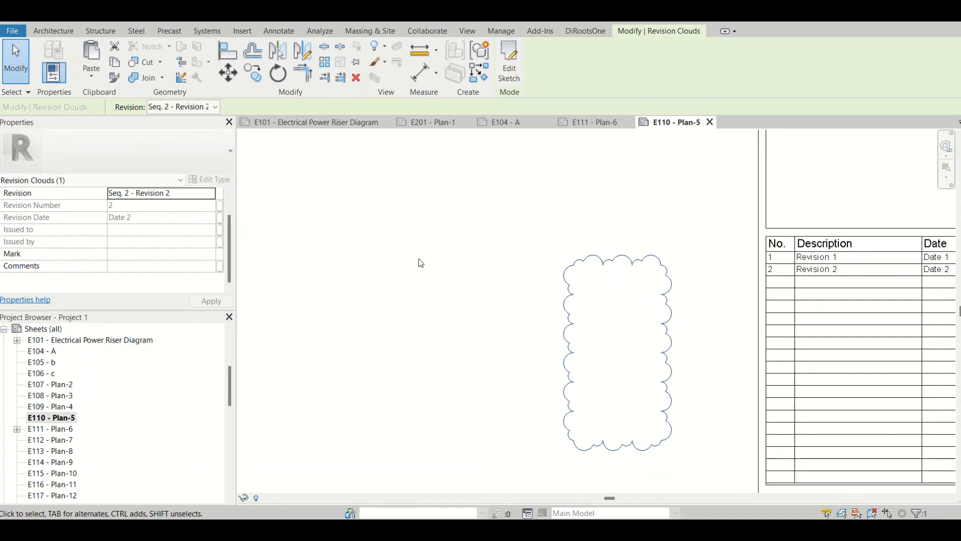
scroll(422, 261, "down", 1)
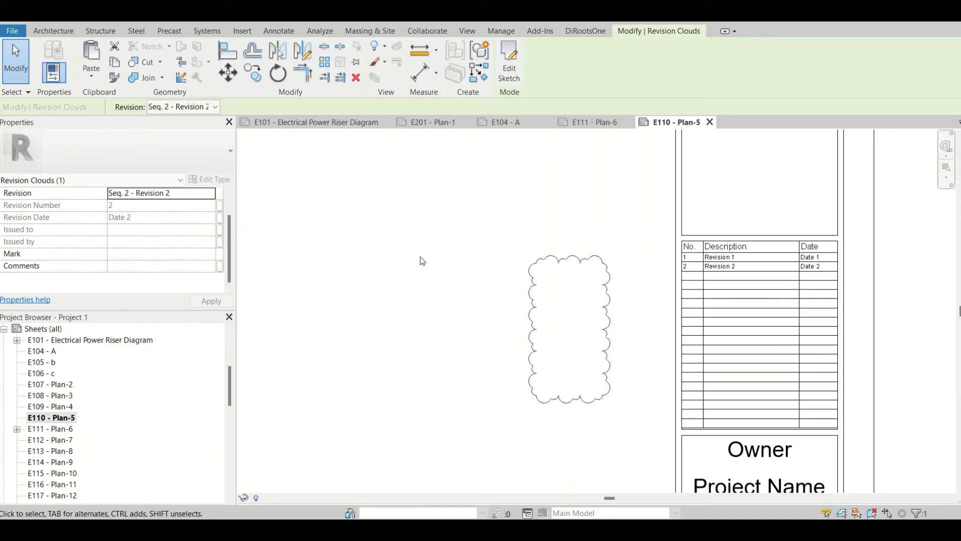
left_click(413, 205)
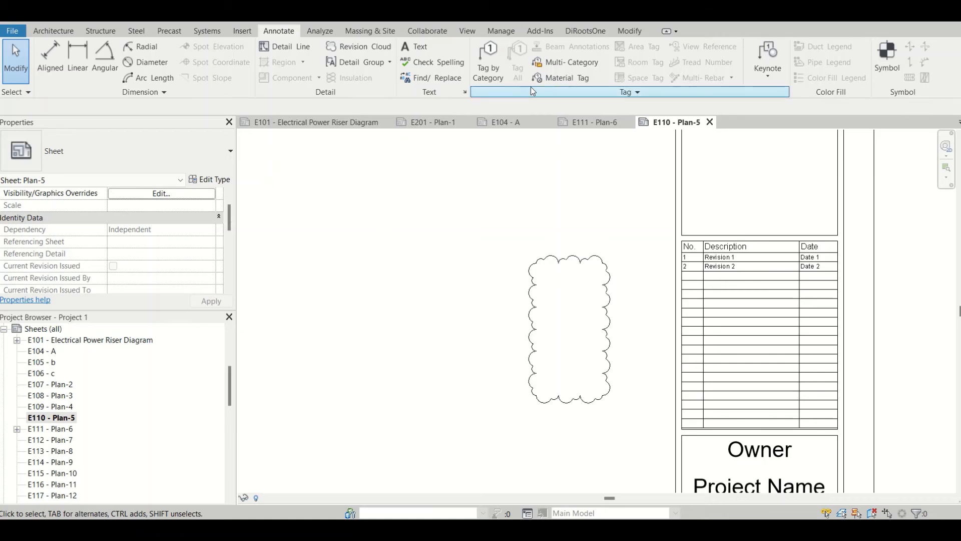
Mark Revision 4 as issued in the project's sheet issues and revisions settings
left_click(464, 29)
left_click(724, 62)
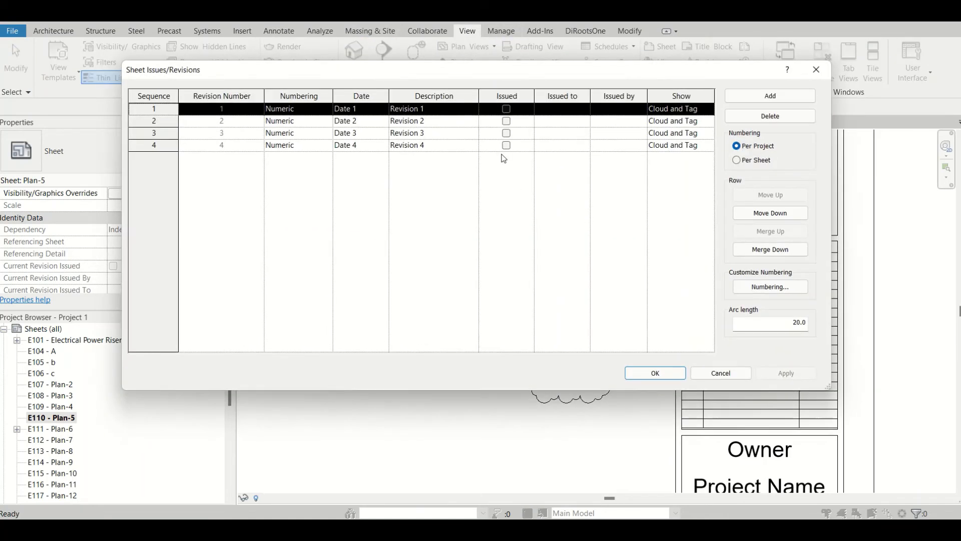
left_click(509, 145)
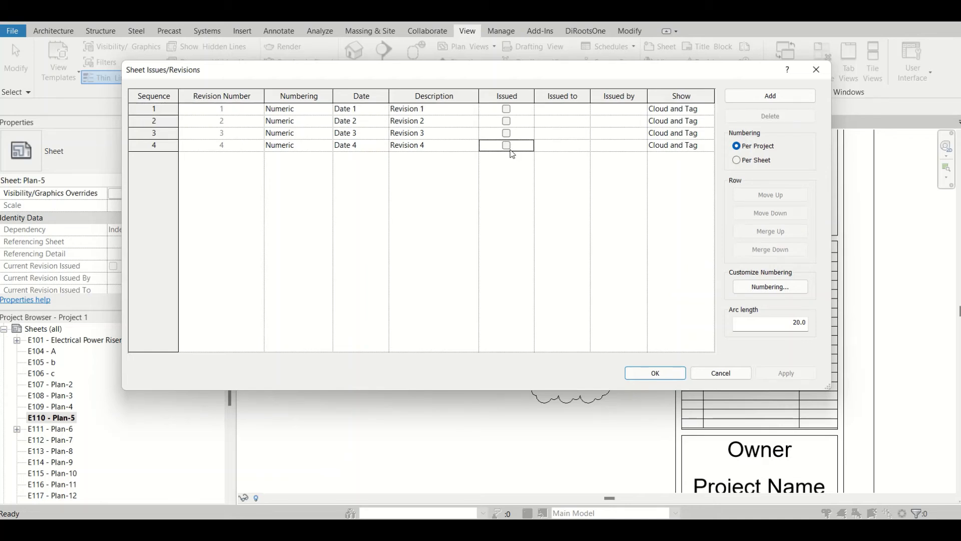
left_click(507, 146)
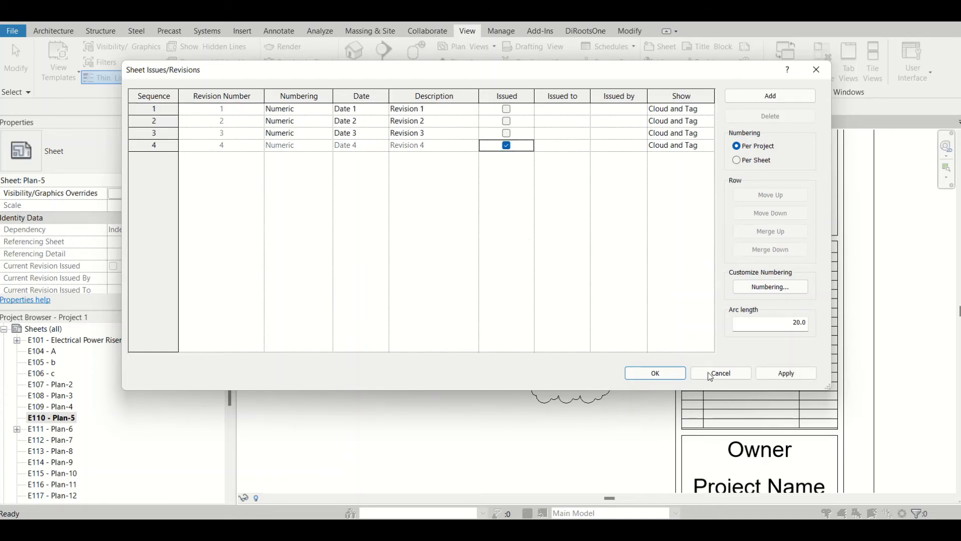
left_click(653, 373)
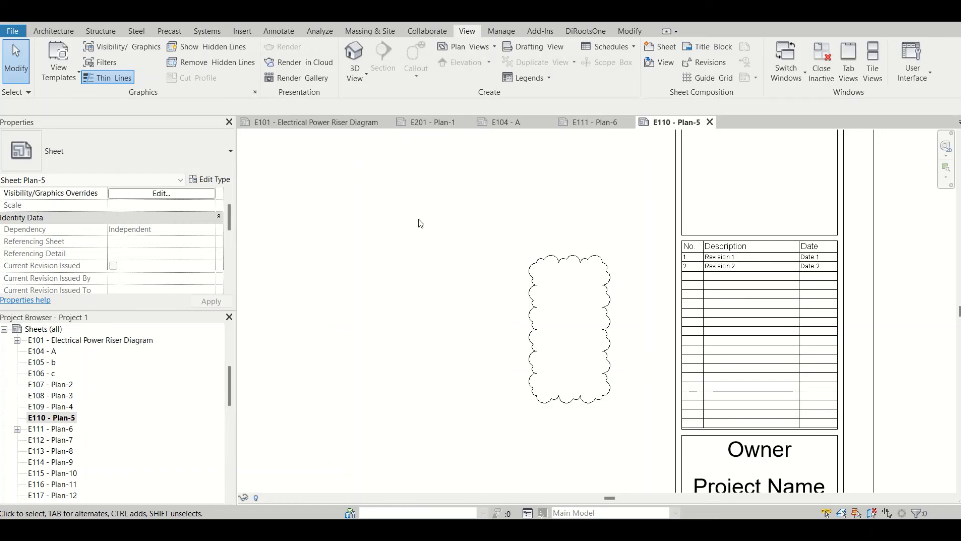
Sketch a second rectangular revision cloud on sheet E110 - Plan-5, up and to the left of the pasted cloud
left_click(278, 30)
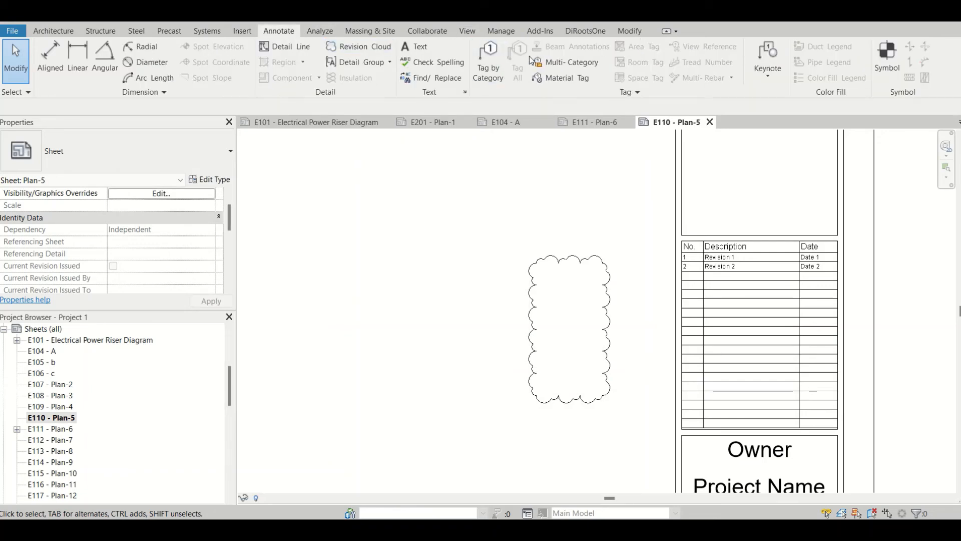
left_click(358, 46)
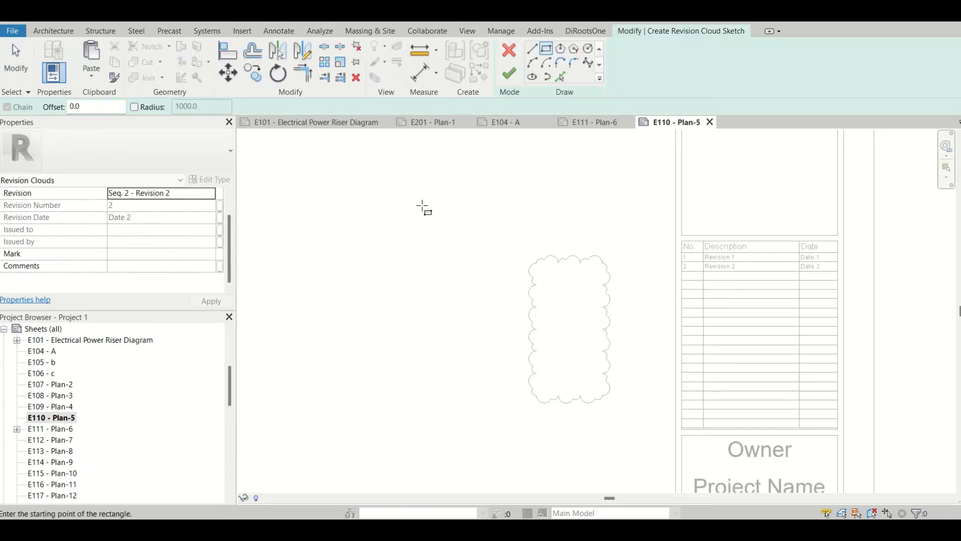
left_click(423, 206)
left_click(503, 343)
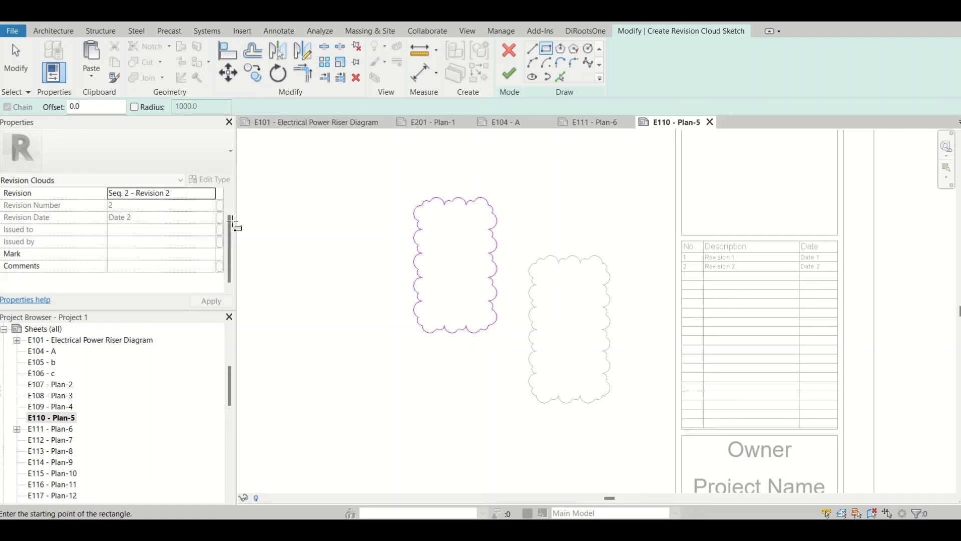
Try to assign the new cloud to the issued revision Seq. 4 (Issued) - Revision 4
left_click(210, 193)
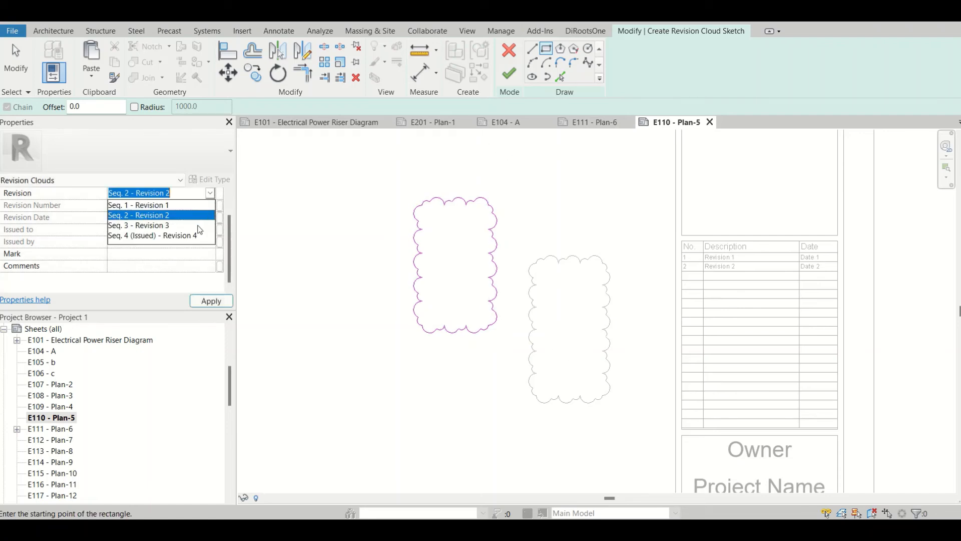
left_click(170, 236)
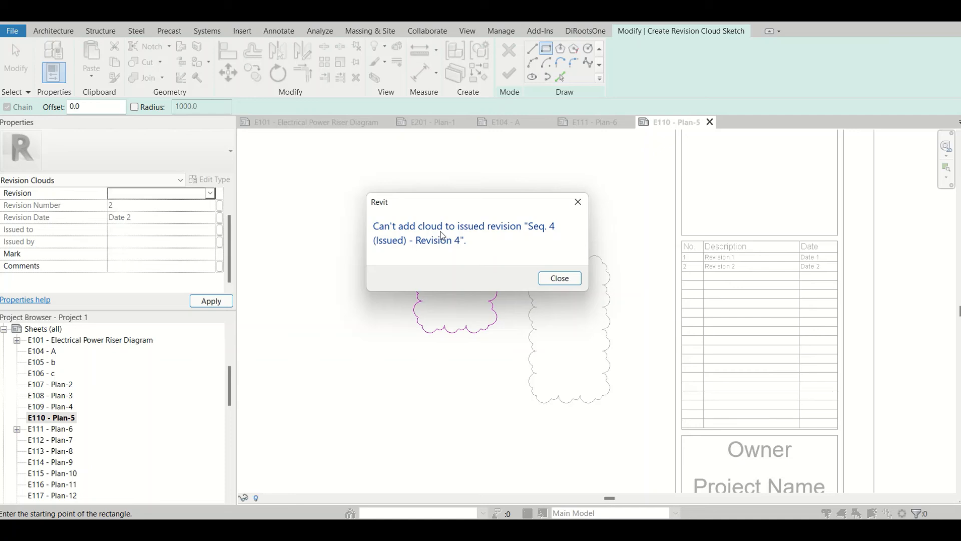
left_click(573, 279)
Assign the new revision cloud to Seq. 3 - Revision 3 and finish the cloud sketch
left_click(211, 193)
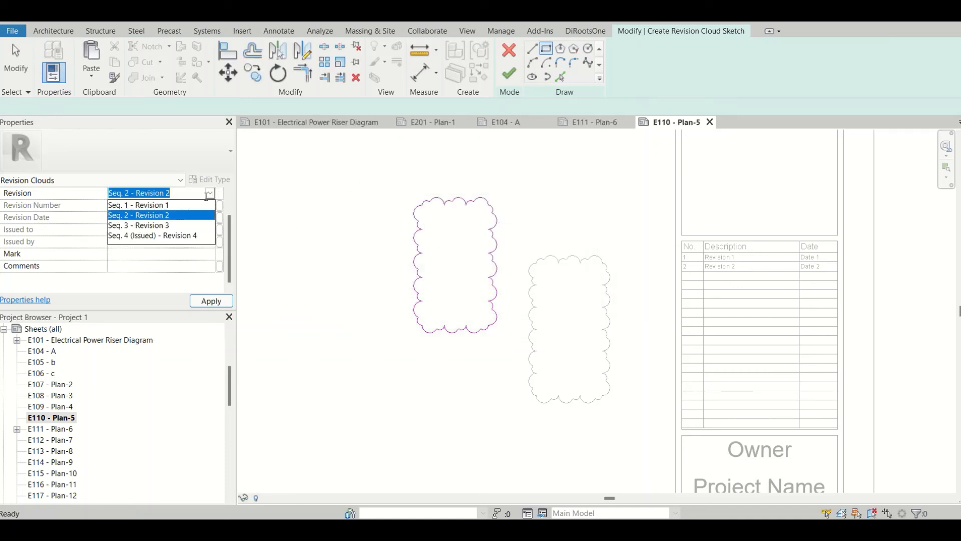
left_click(185, 226)
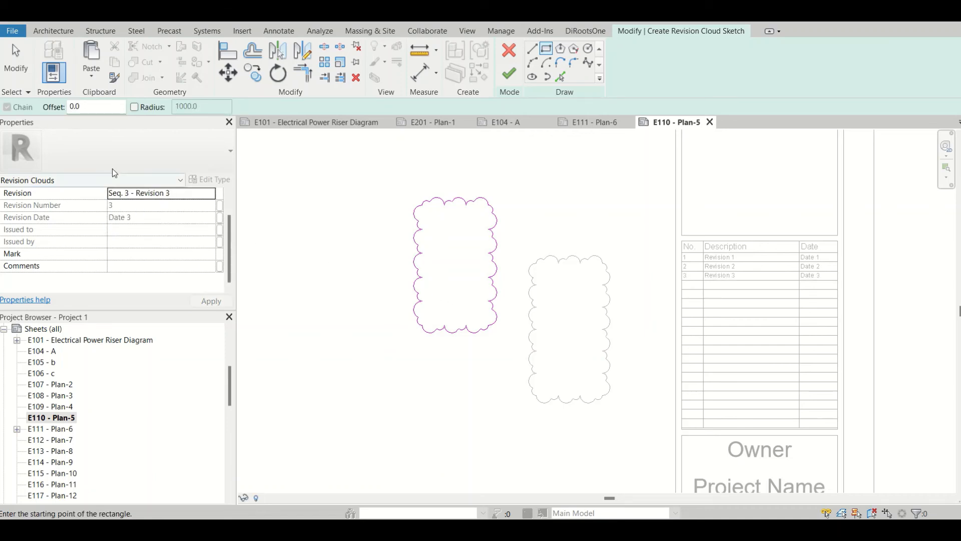
left_click(508, 74)
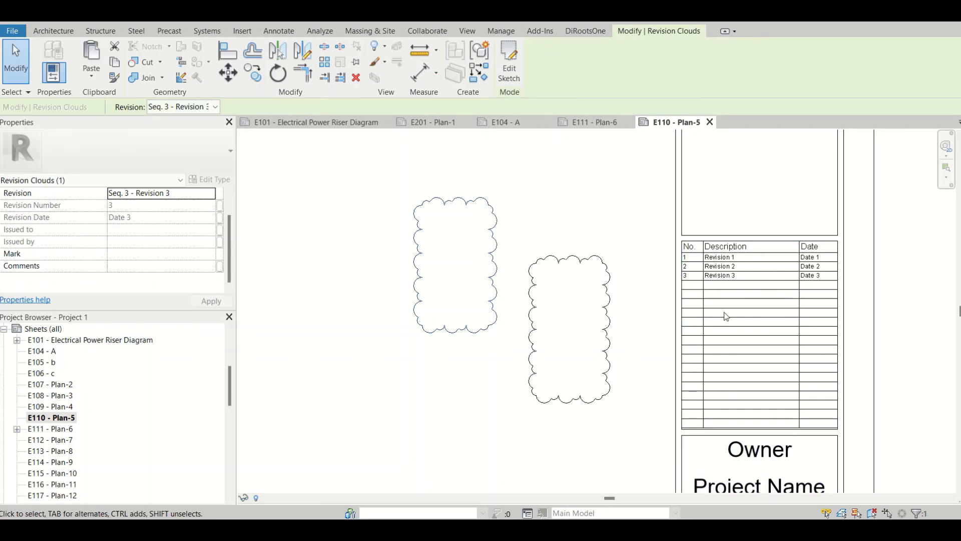
Copy the selected Revision 3 cloud on sheet E110 - Plan-5 to a spot directly below the original
scroll(509, 284, "down", 1)
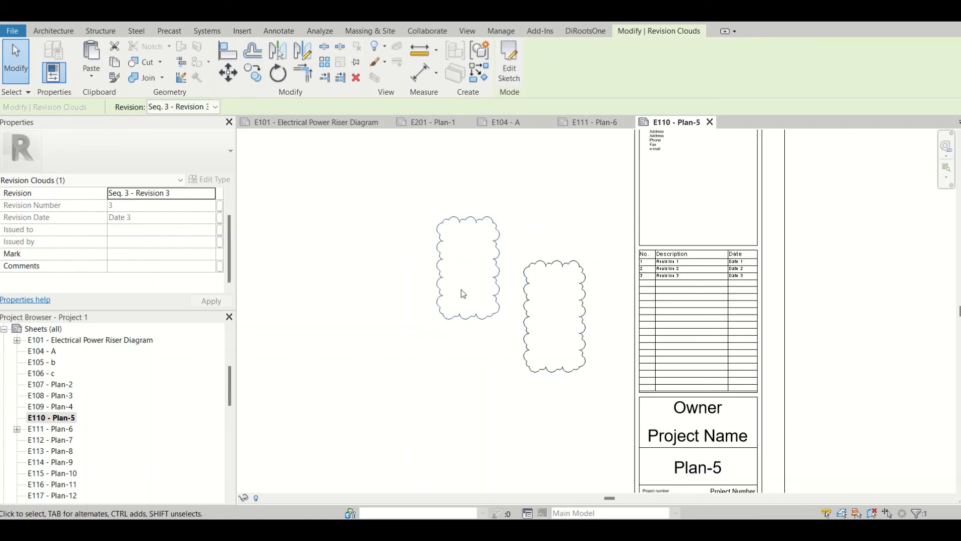
key("c")
key("o")
left_click(478, 329)
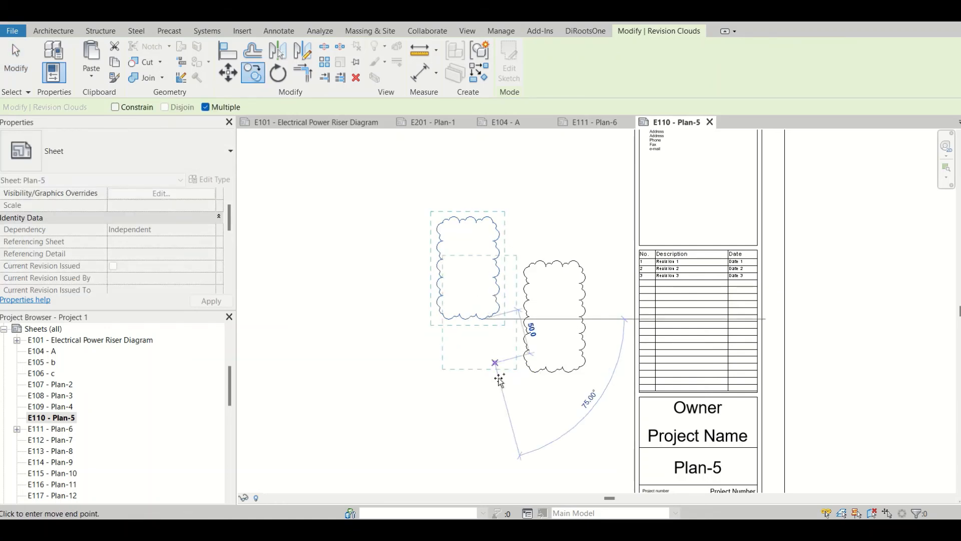
left_click(491, 439)
key("Escape")
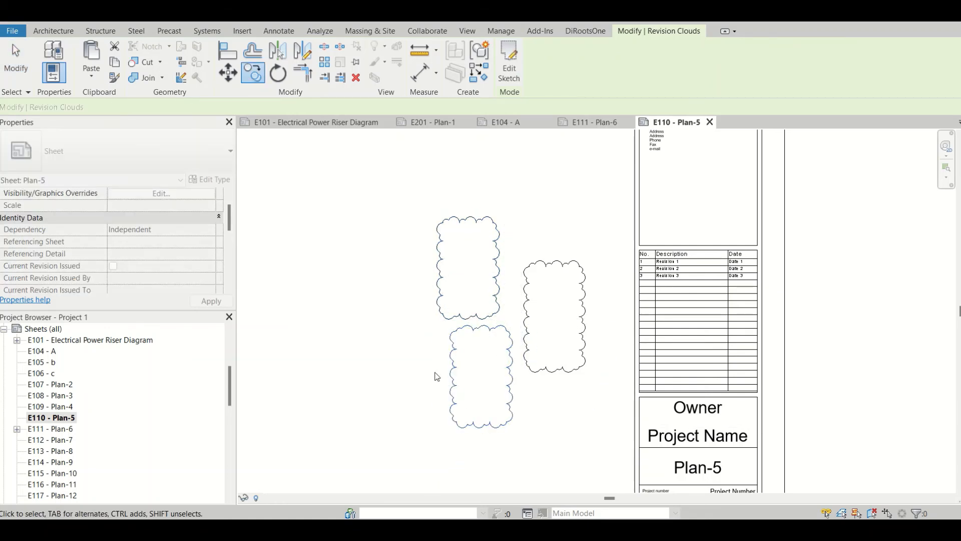
Clear the issued status of Revision 4 in the project's sheet issues and revisions settings
left_click(242, 32)
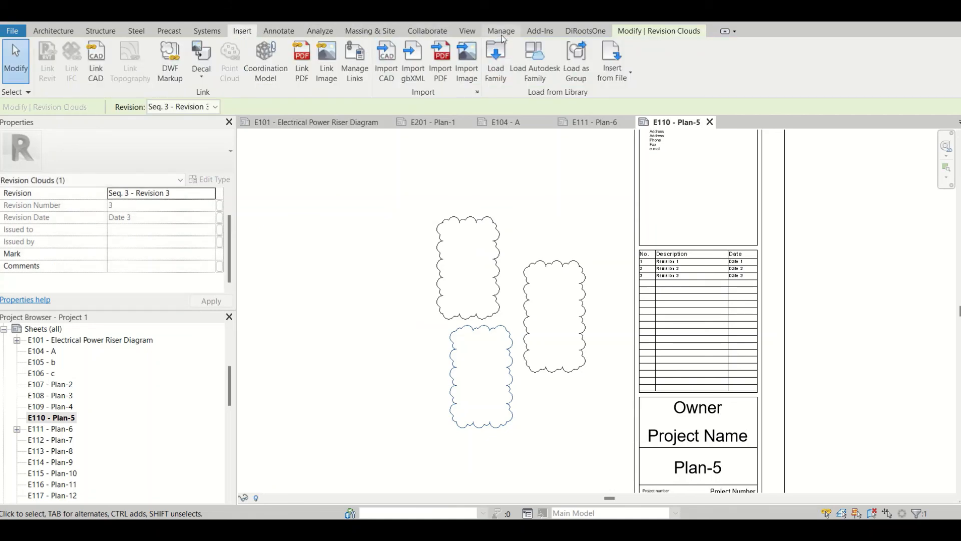
left_click(468, 31)
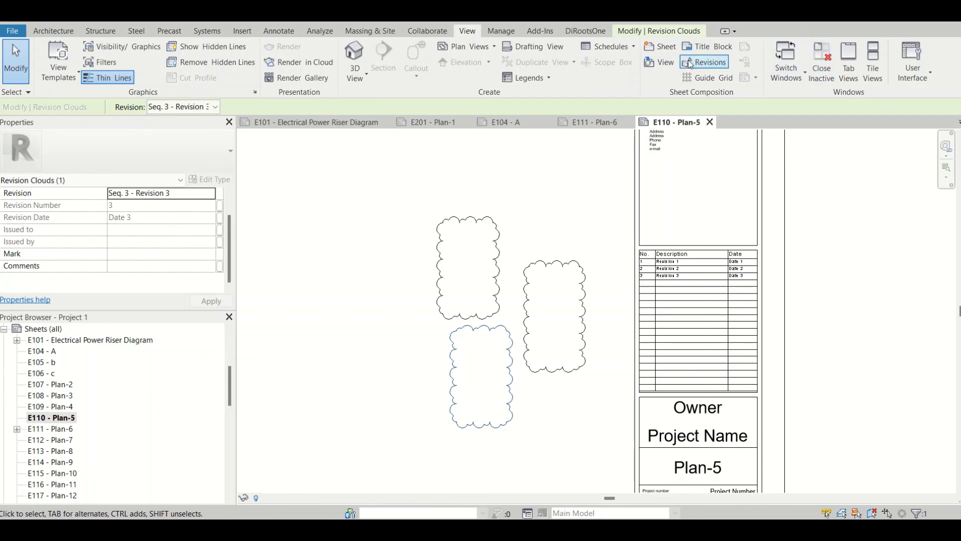
left_click(706, 62)
left_click(507, 145)
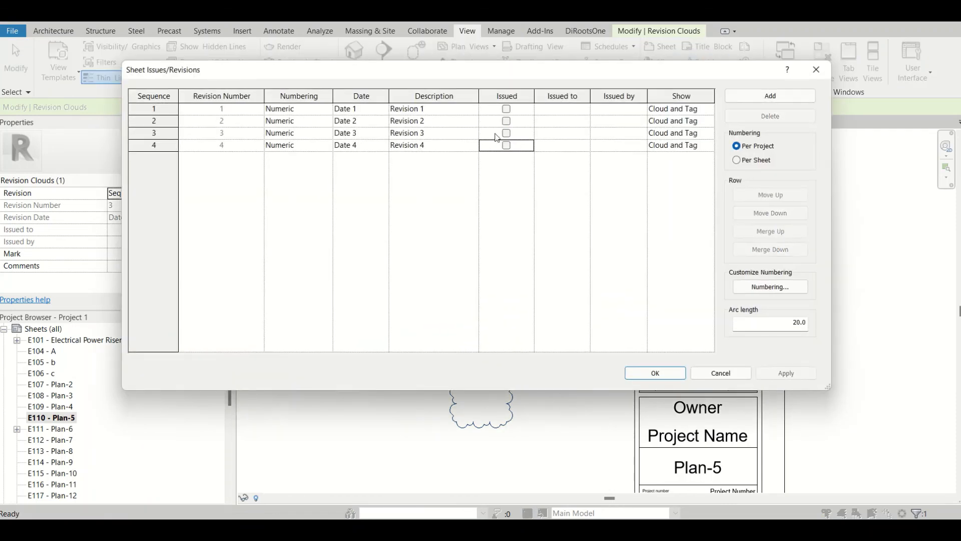
left_click(671, 375)
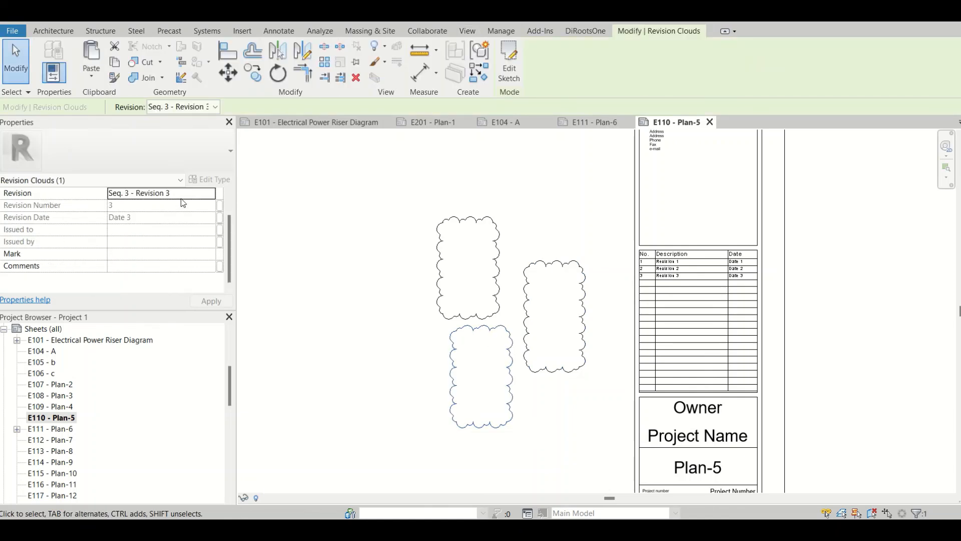
Assign the copied revision cloud on sheet E110 - Plan-5 to Seq. 4 - Revision 4 and check the title block's revision table
left_click(209, 195)
left_click(170, 235)
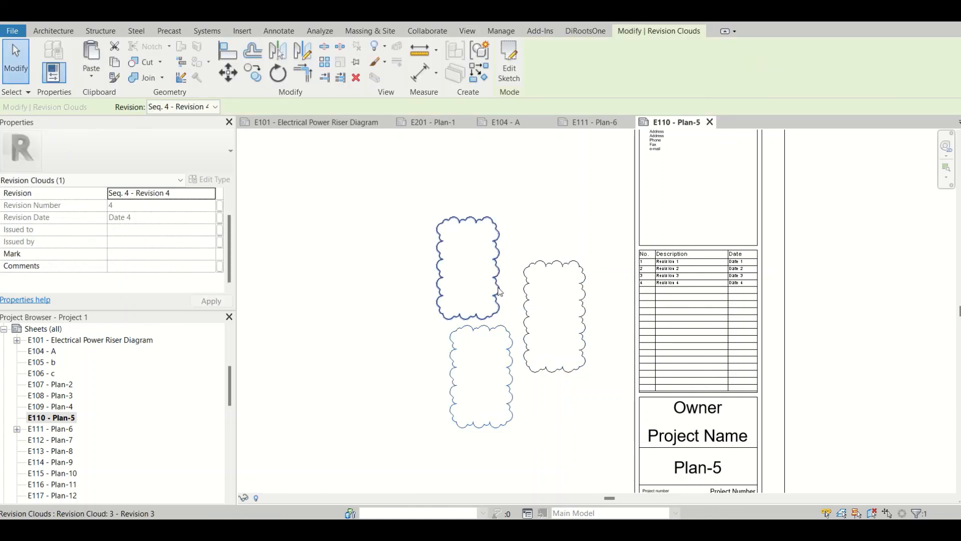
left_click(564, 311)
left_click(515, 358)
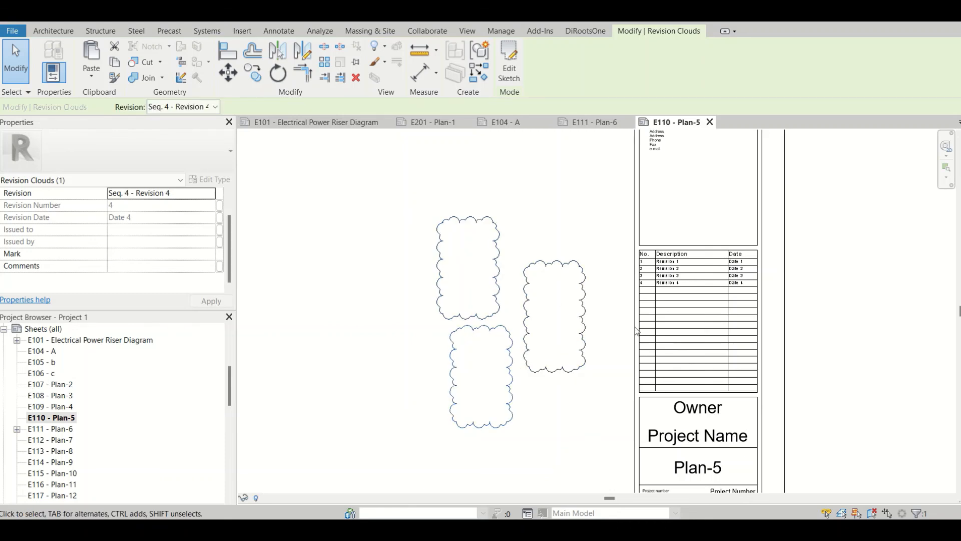
scroll(669, 282, "up", 2)
scroll(670, 282, "up", 2)
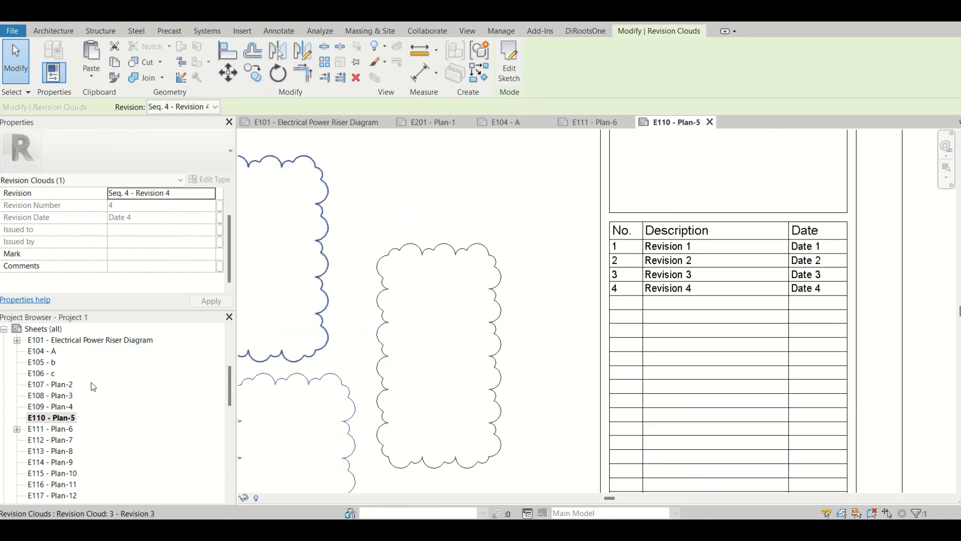
Open sheet E109 - Plan-4 and examine the title block revision tables on it and on sheet E107 - Plan-2
scroll(93, 386, "down", 1)
scroll(93, 386, "up", 3)
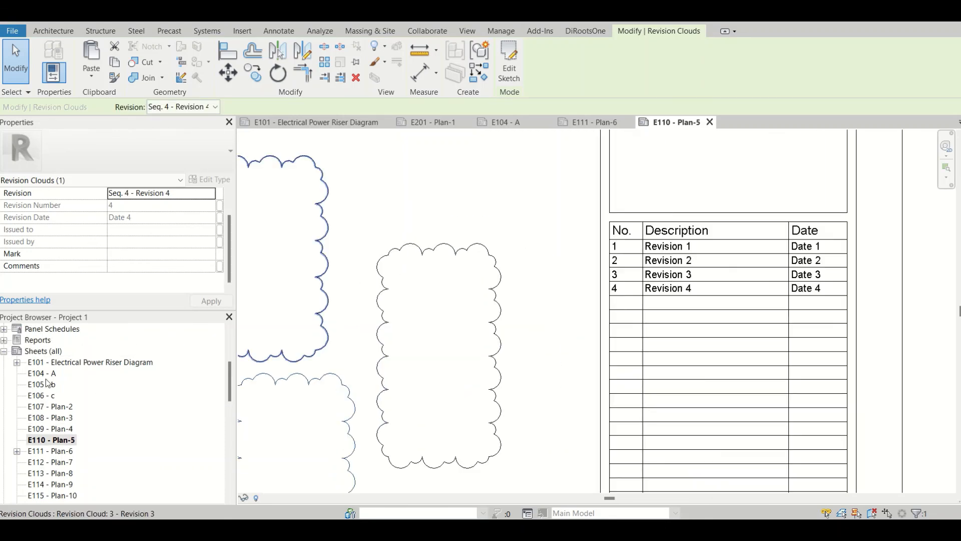
left_click(61, 429)
double_click(61, 429)
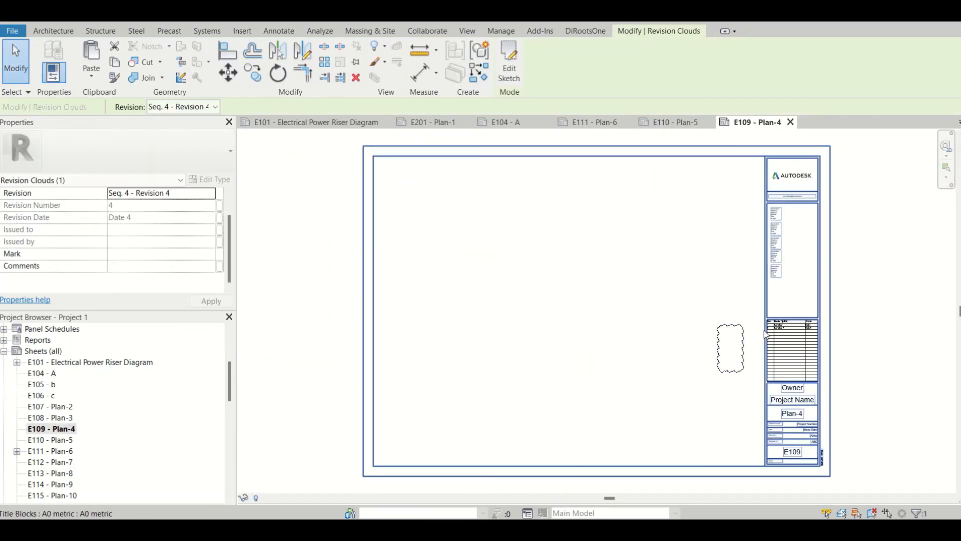
scroll(774, 337, "up", 3)
scroll(774, 338, "up", 2)
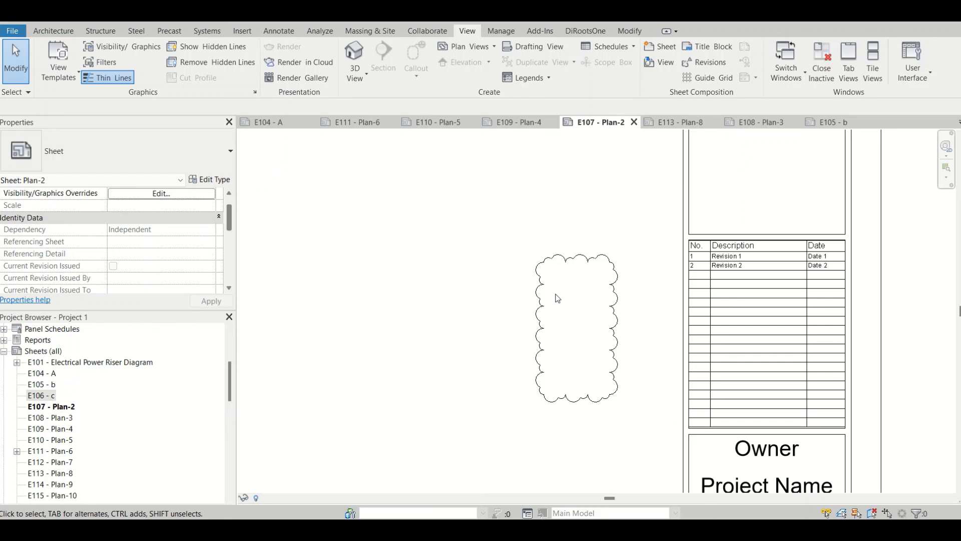
scroll(577, 294, "down", 1)
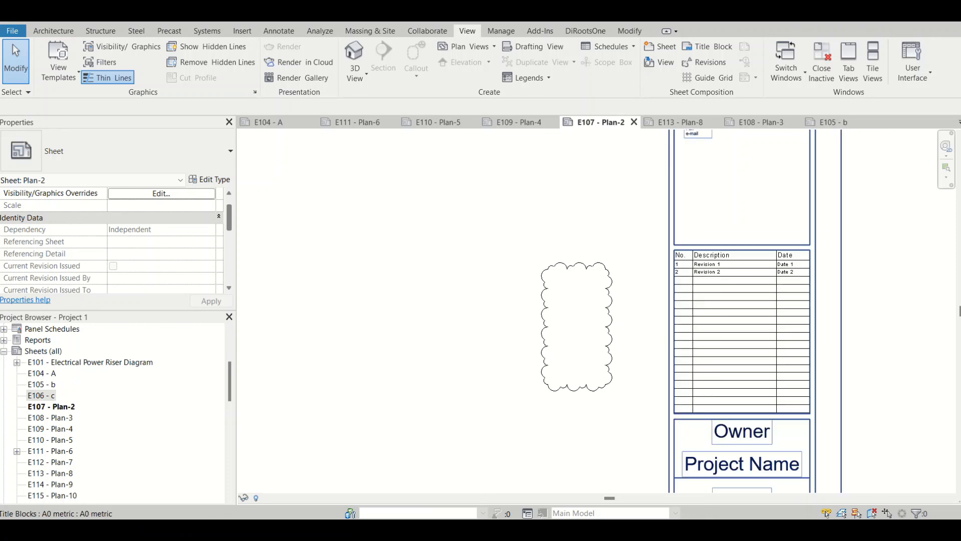